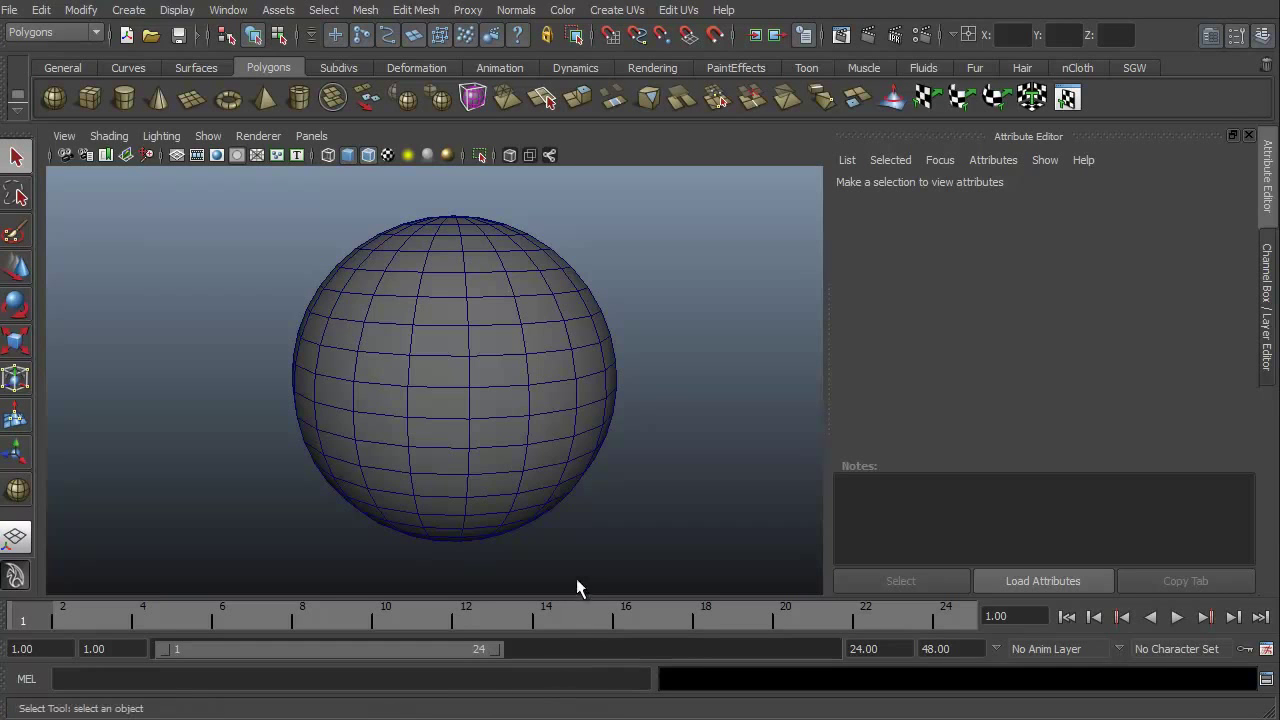
left_click_drag(571, 543, 741, 579, "alt")
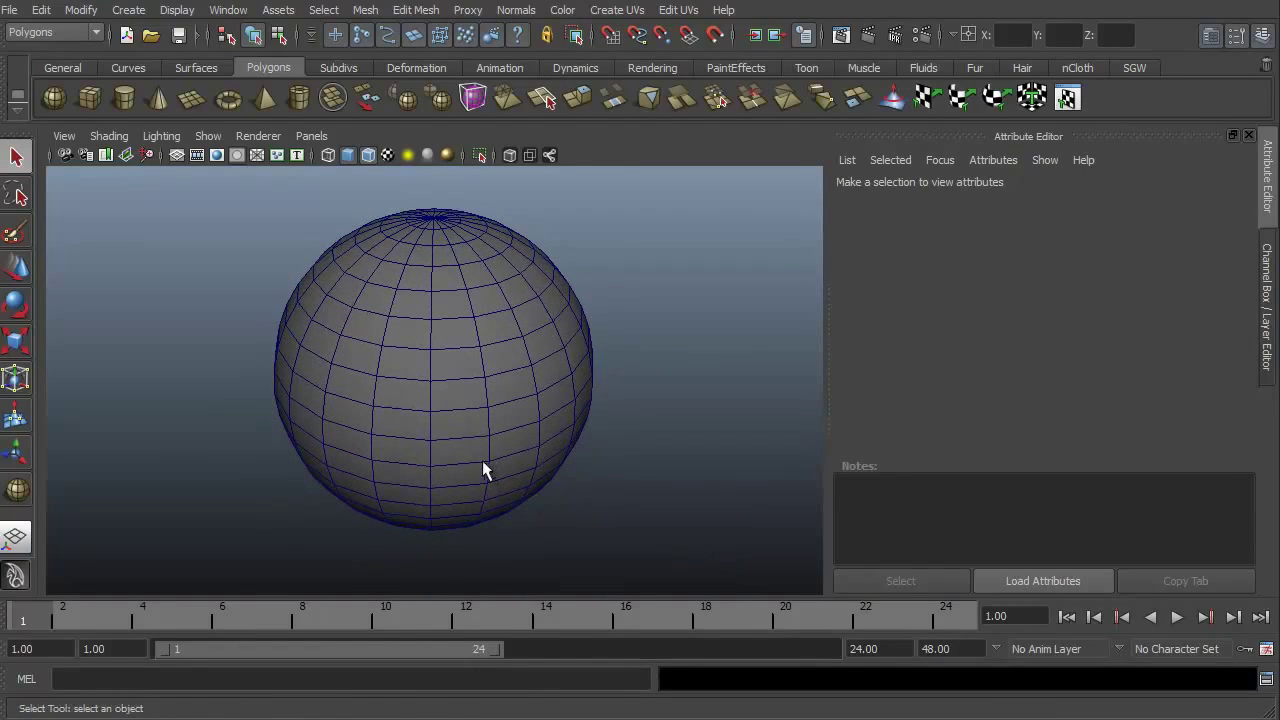
left_click(389, 428)
left_click_drag(389, 426, 297, 477, "alt")
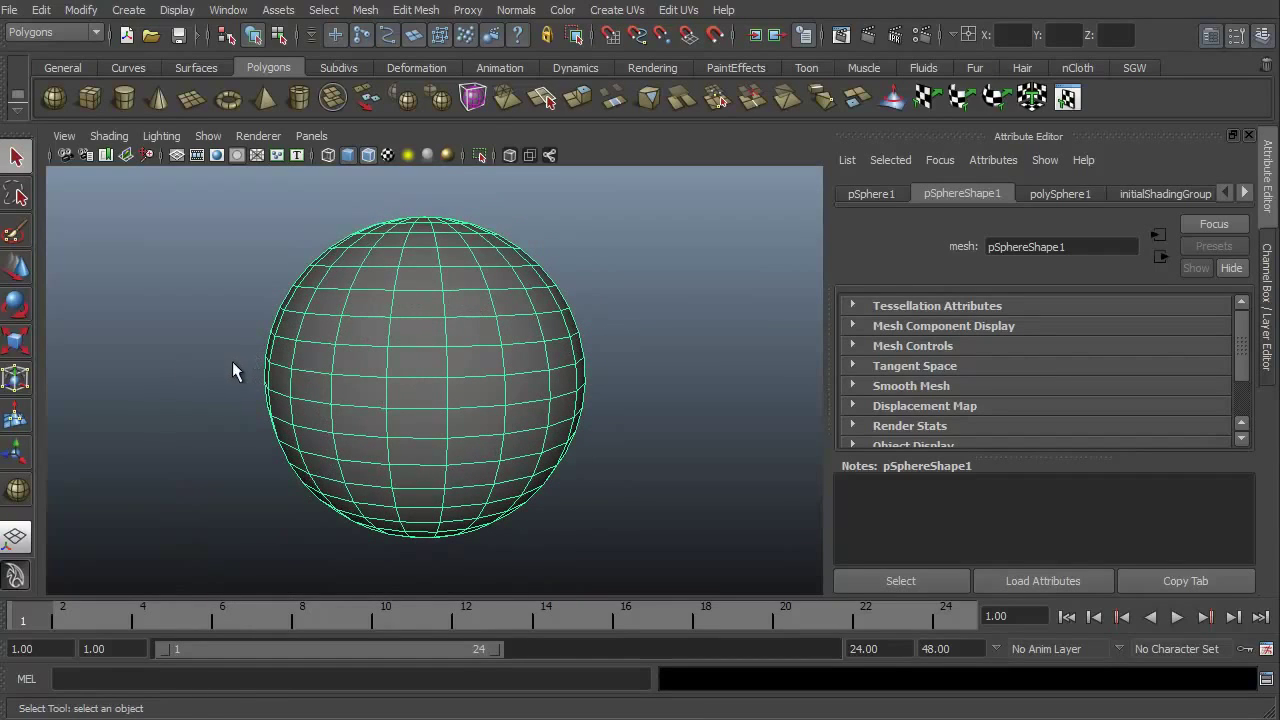
left_click(194, 350)
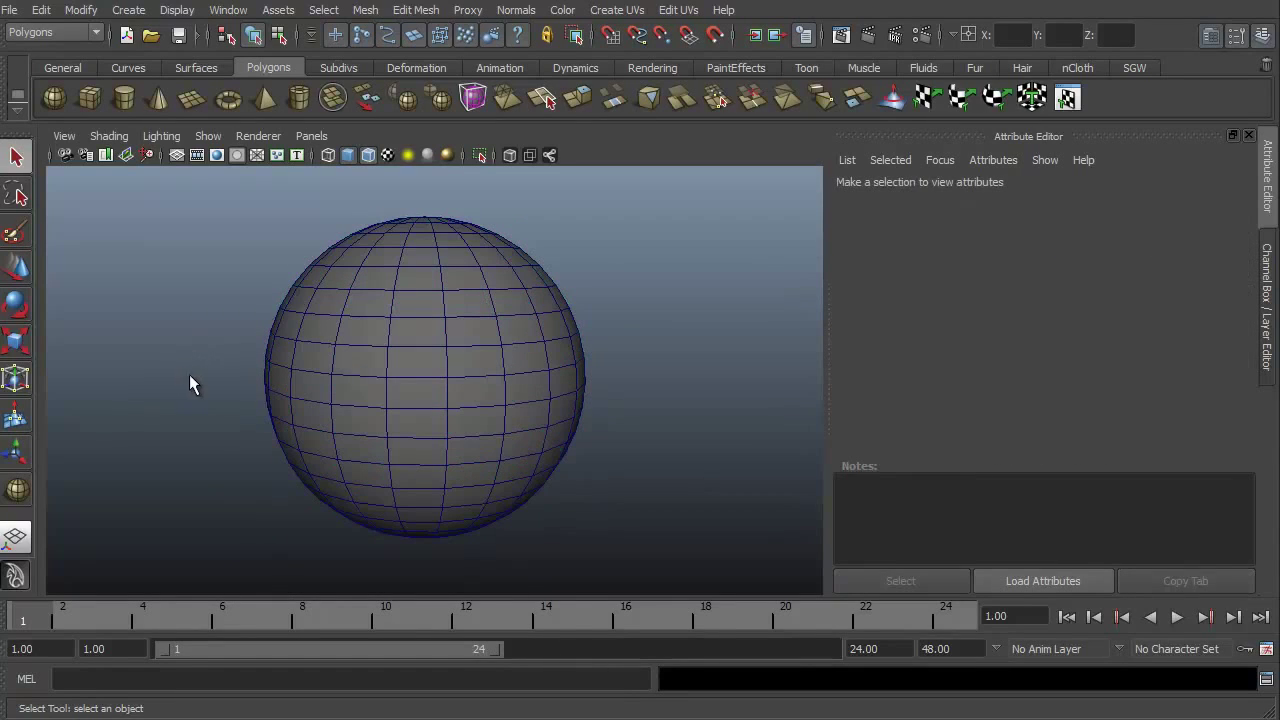
left_click_drag(185, 411, 300, 437, "alt")
middle_click_drag(300, 437, 353, 420, "alt")
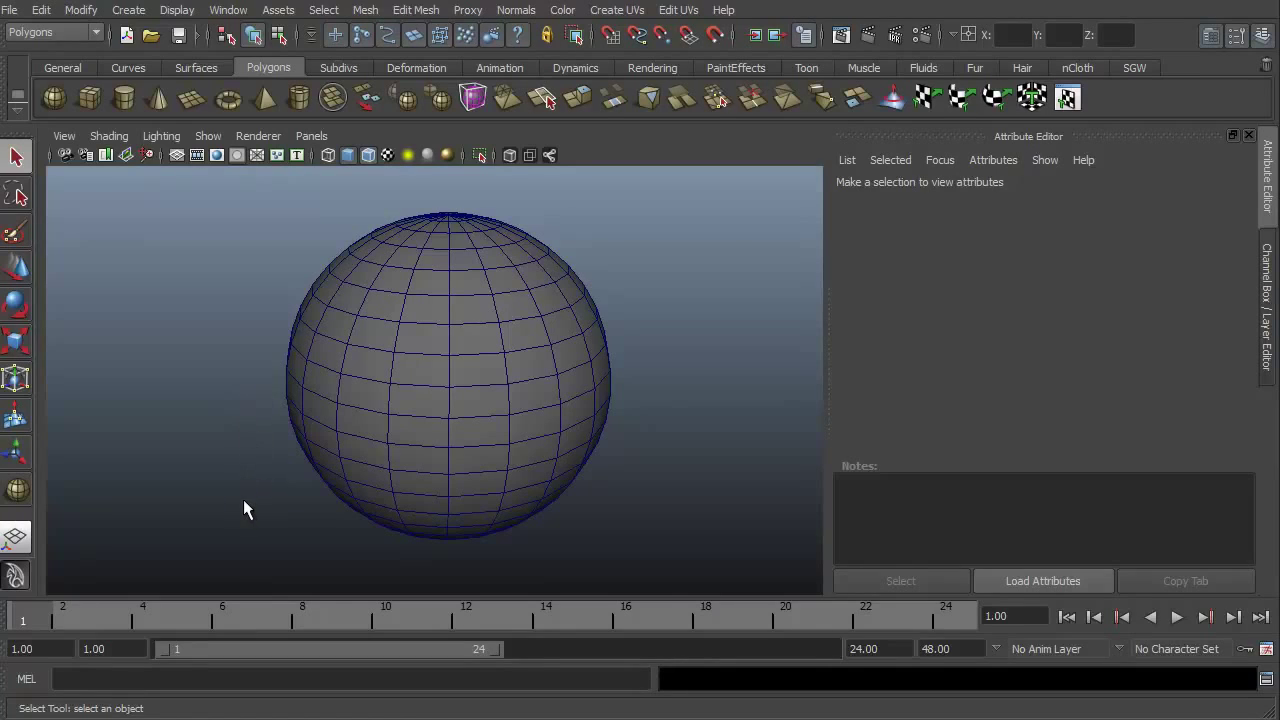
mouse_move(274, 523)
left_mouse_down("alt")
mouse_move(289, 523)
mouse_move(286, 489)
mouse_move(309, 531)
mouse_move(265, 501)
left_mouse_up("alt")
Display the custom SGW shelf of modelling tools
left_click(1130, 70)
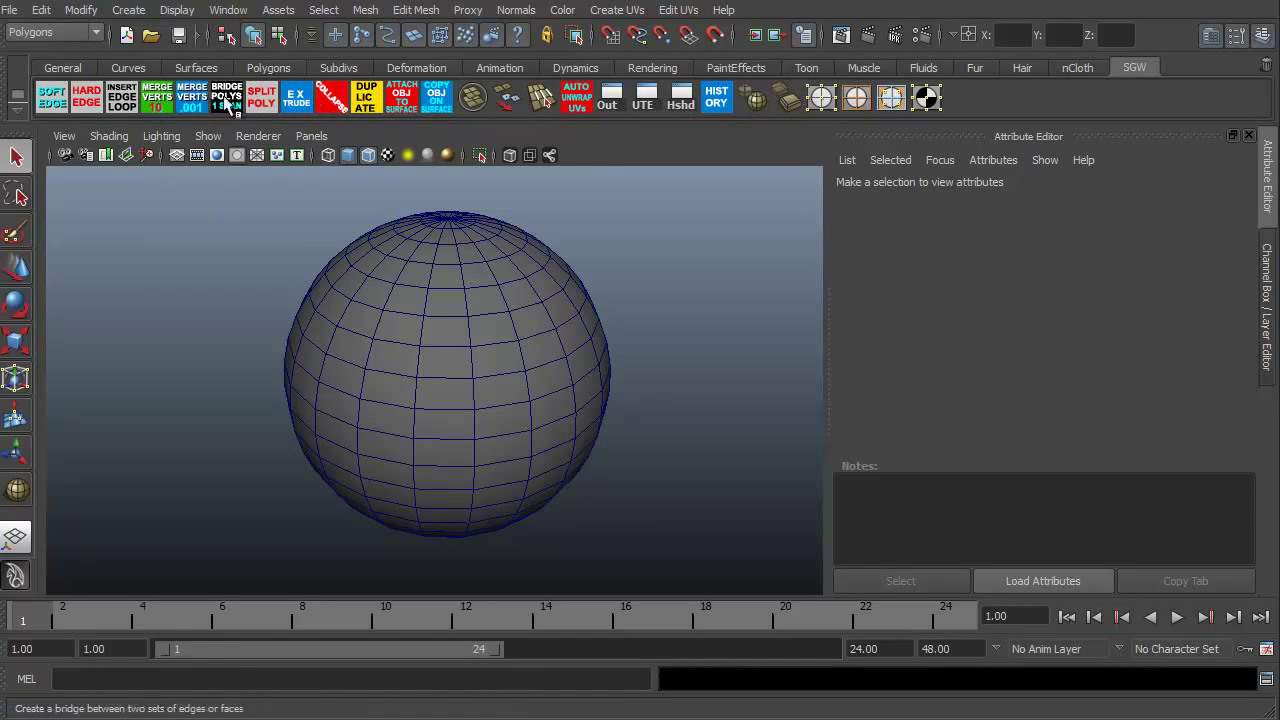
mouse_move(273, 528)
left_mouse_down("alt")
mouse_move(267, 487)
mouse_move(229, 509)
mouse_move(234, 527)
mouse_move(237, 500)
mouse_move(271, 520)
mouse_move(280, 549)
left_mouse_up("alt")
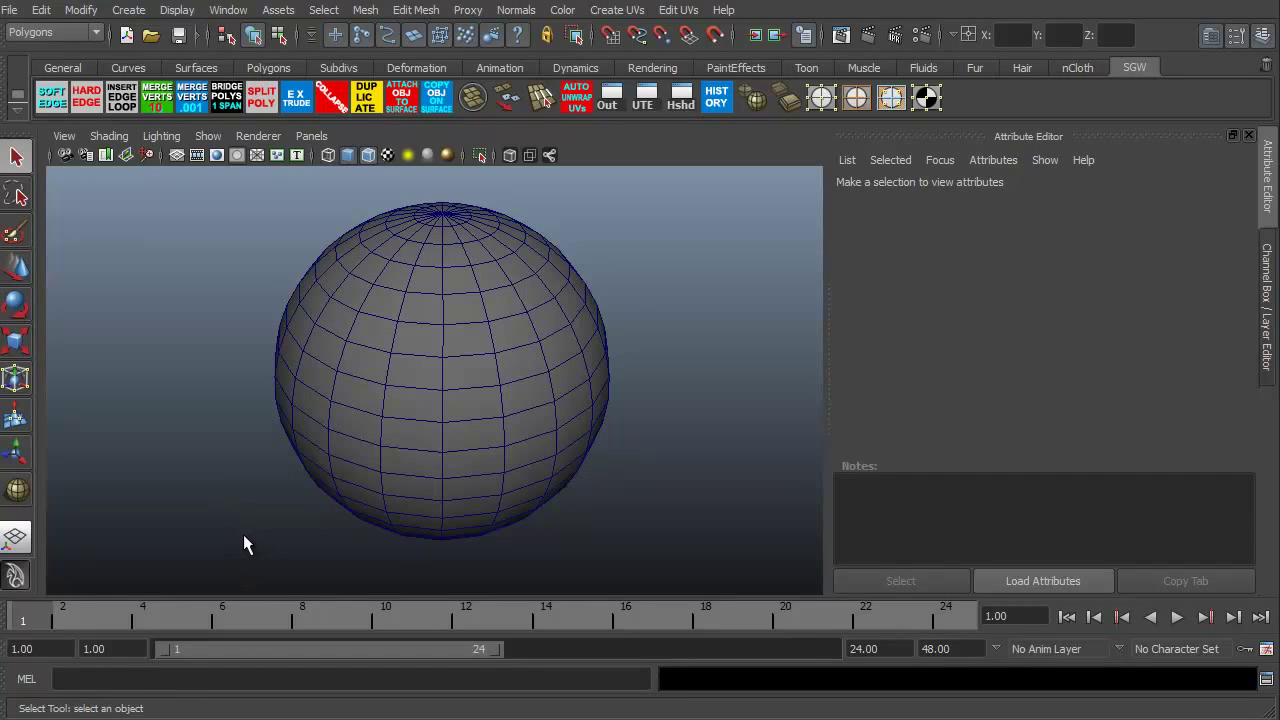
left_click_drag(253, 533, 208, 511, "alt")
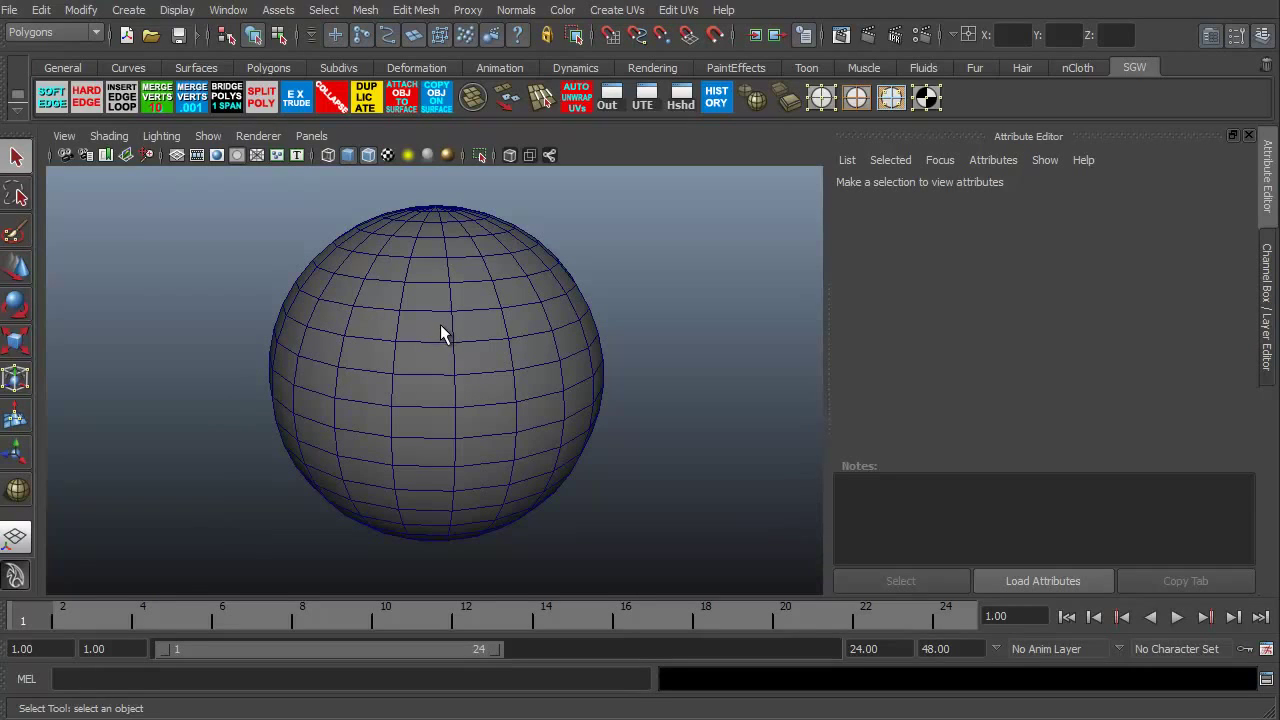
Bring up the hotbox over the sphere and examine its File, Edit and Modify commands
key("space")
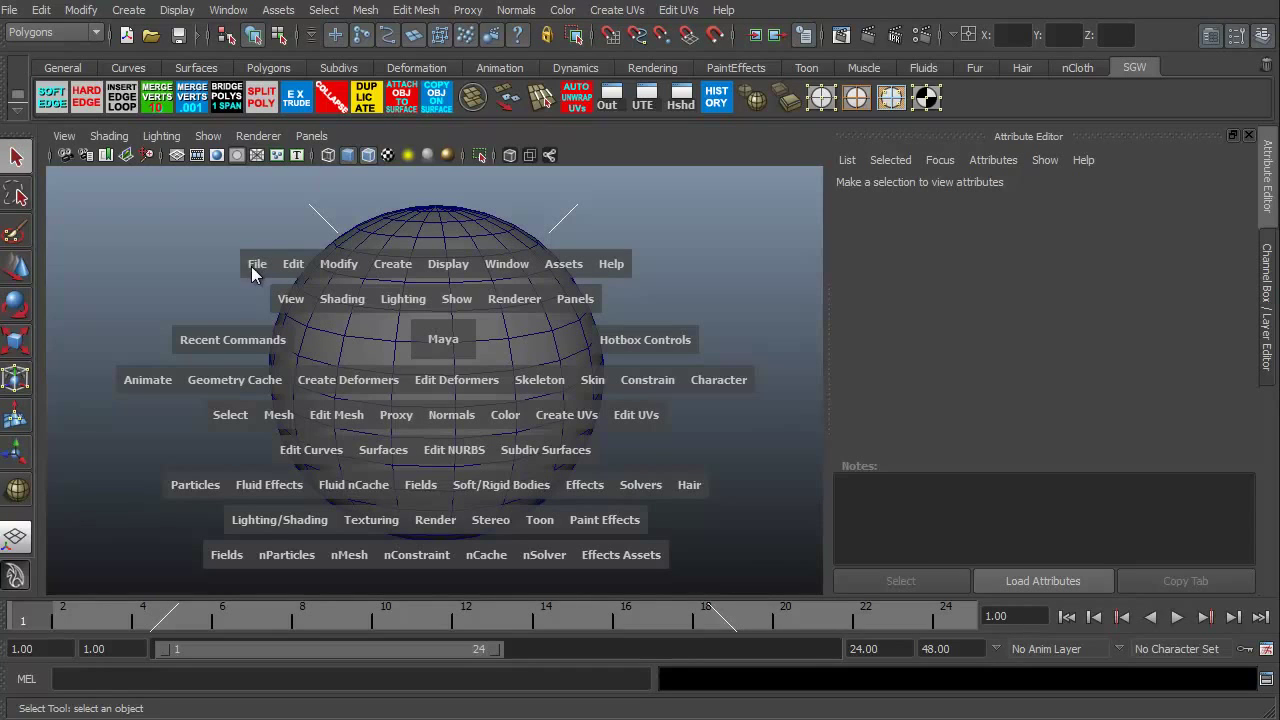
key("space")
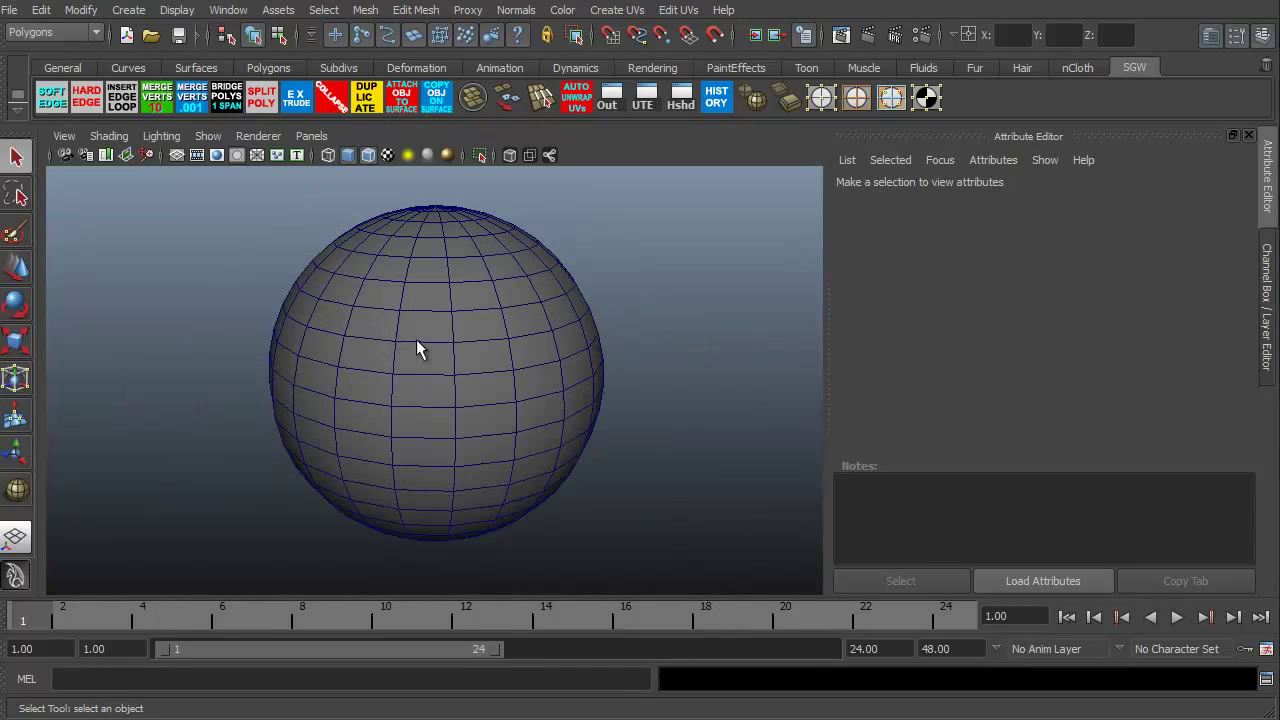
key("space")
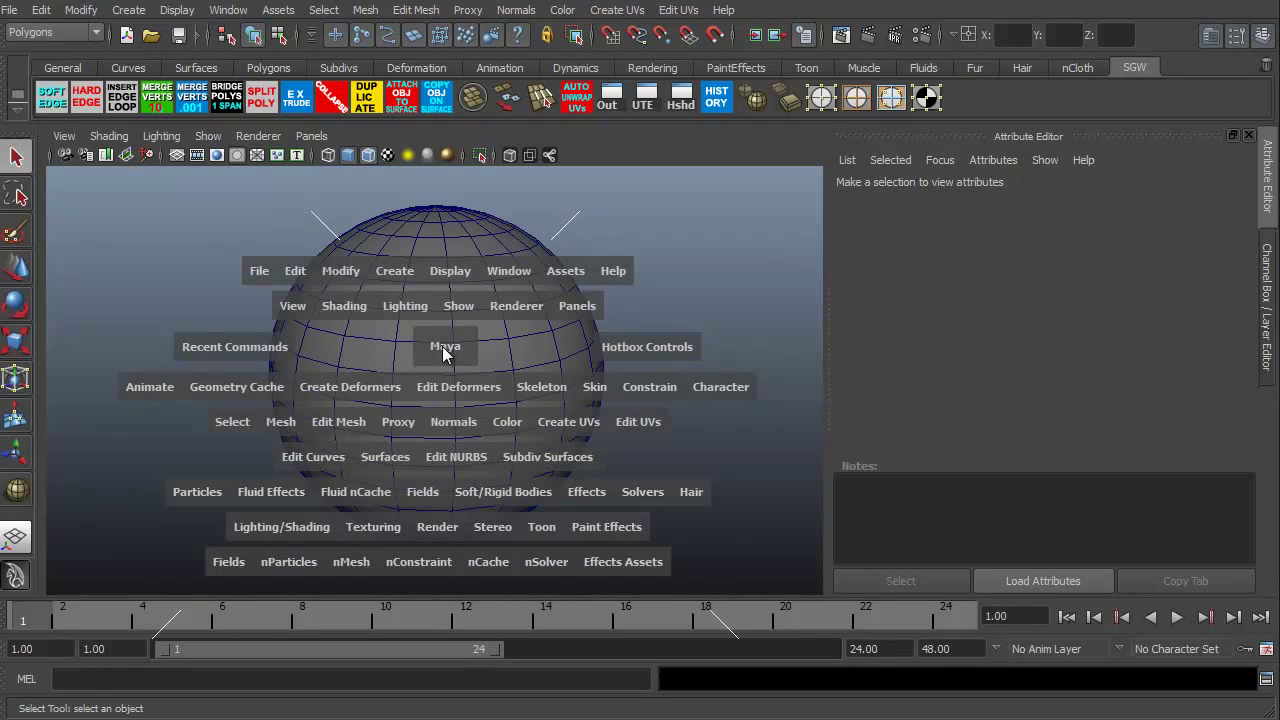
left_click(259, 271)
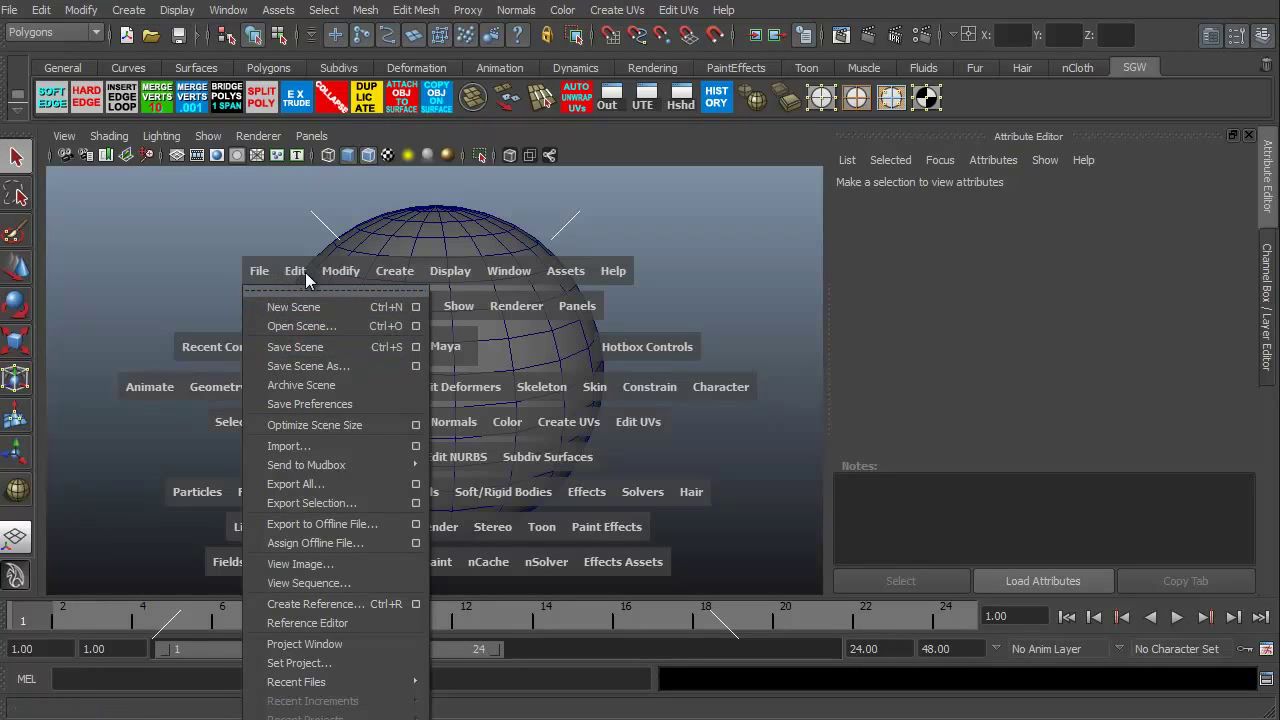
left_click(295, 276)
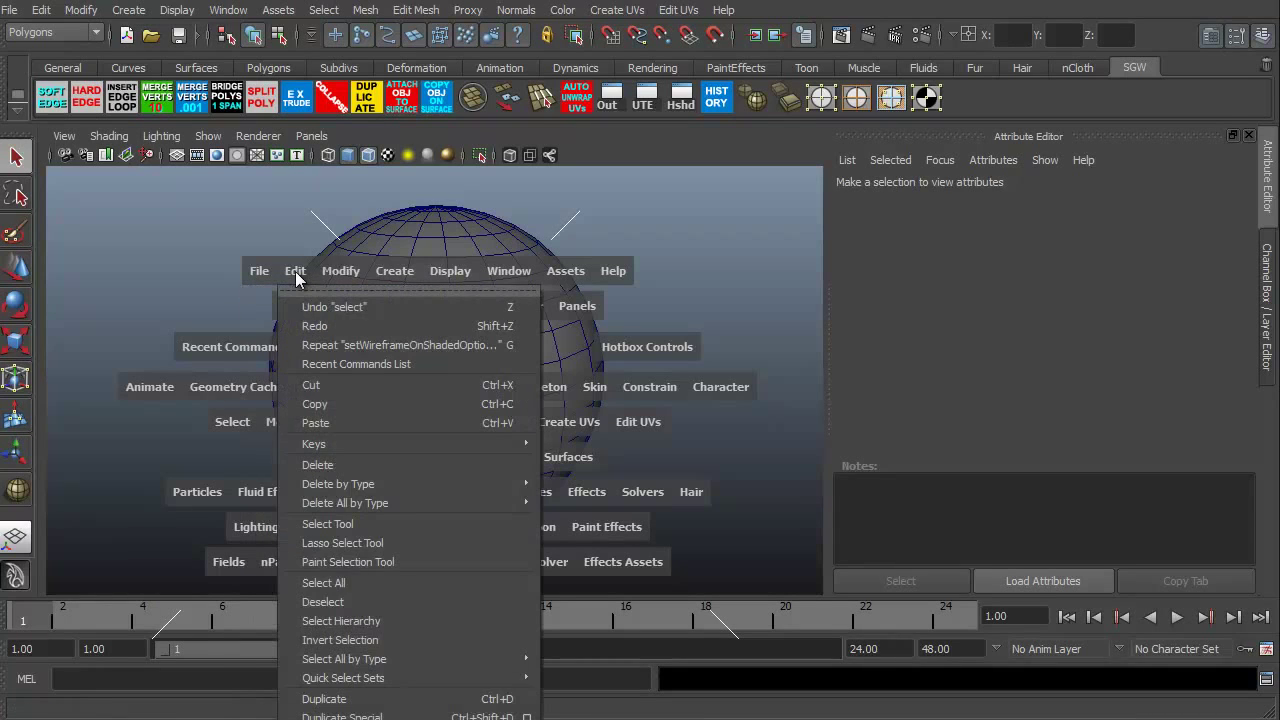
left_click(340, 274)
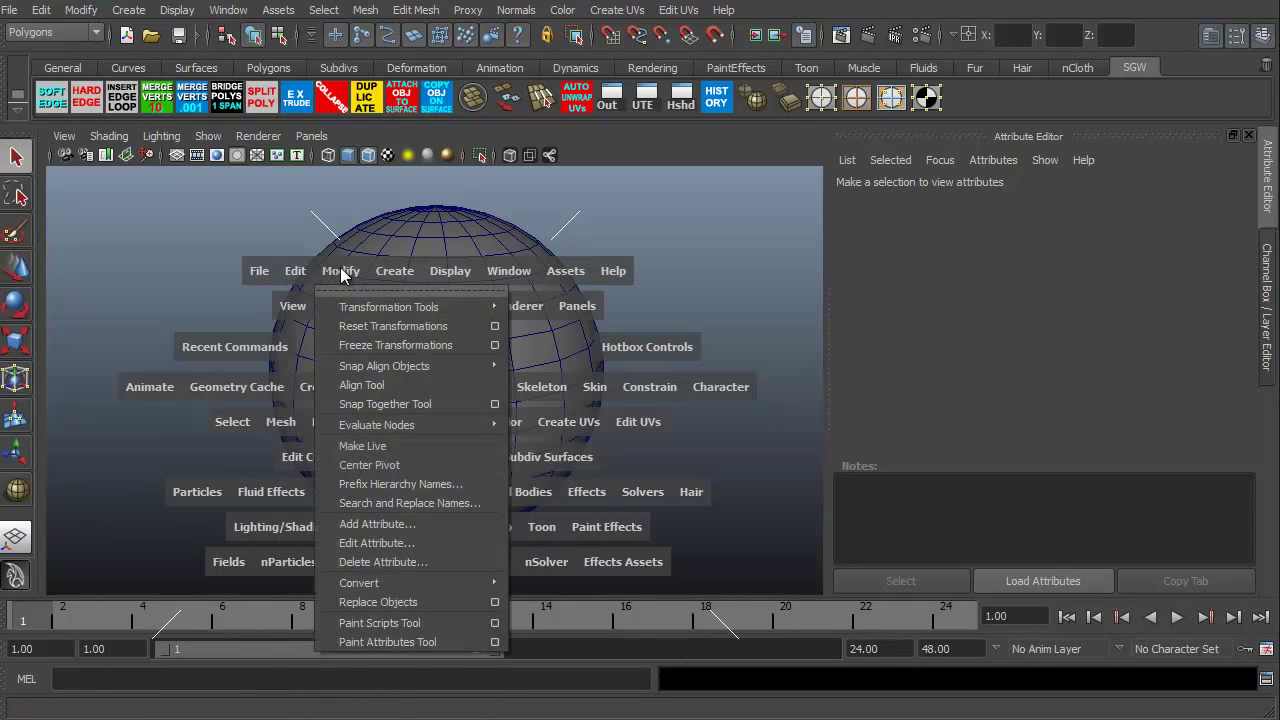
Tear off the hotbox's Create command list as a floating window, move it aside and close it
left_click(390, 274)
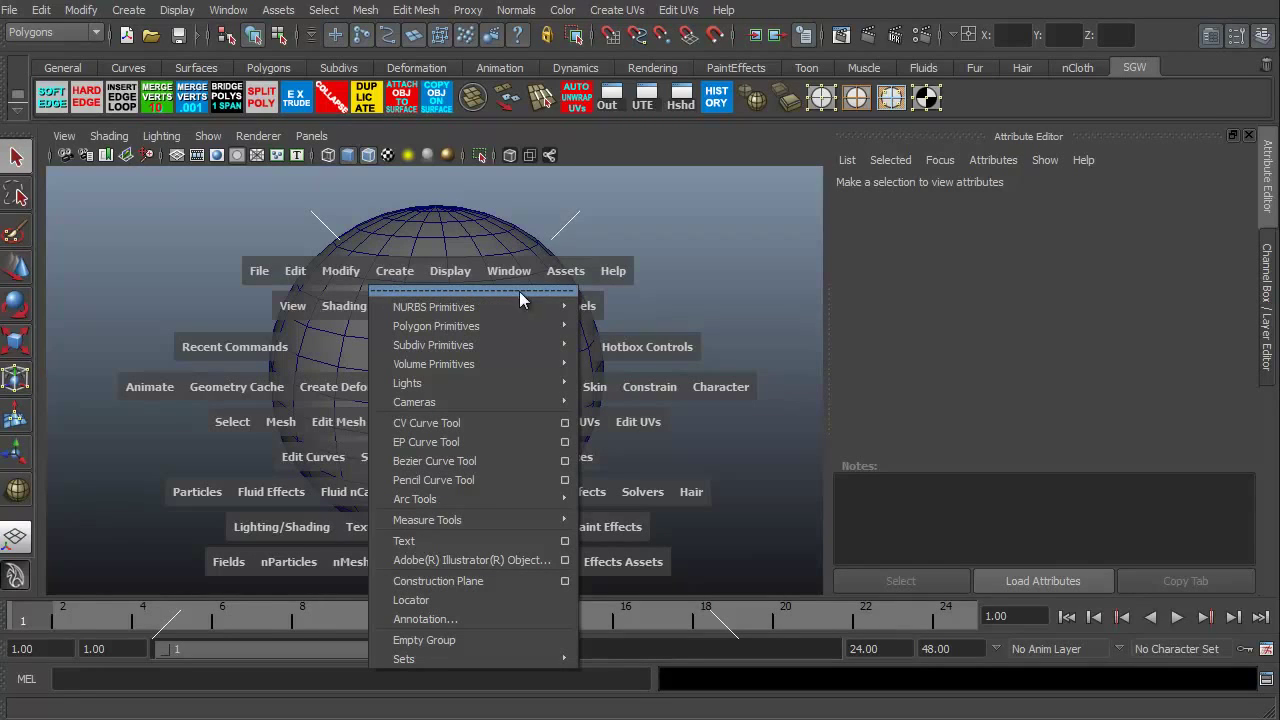
left_click(456, 290)
mouse_move(458, 295)
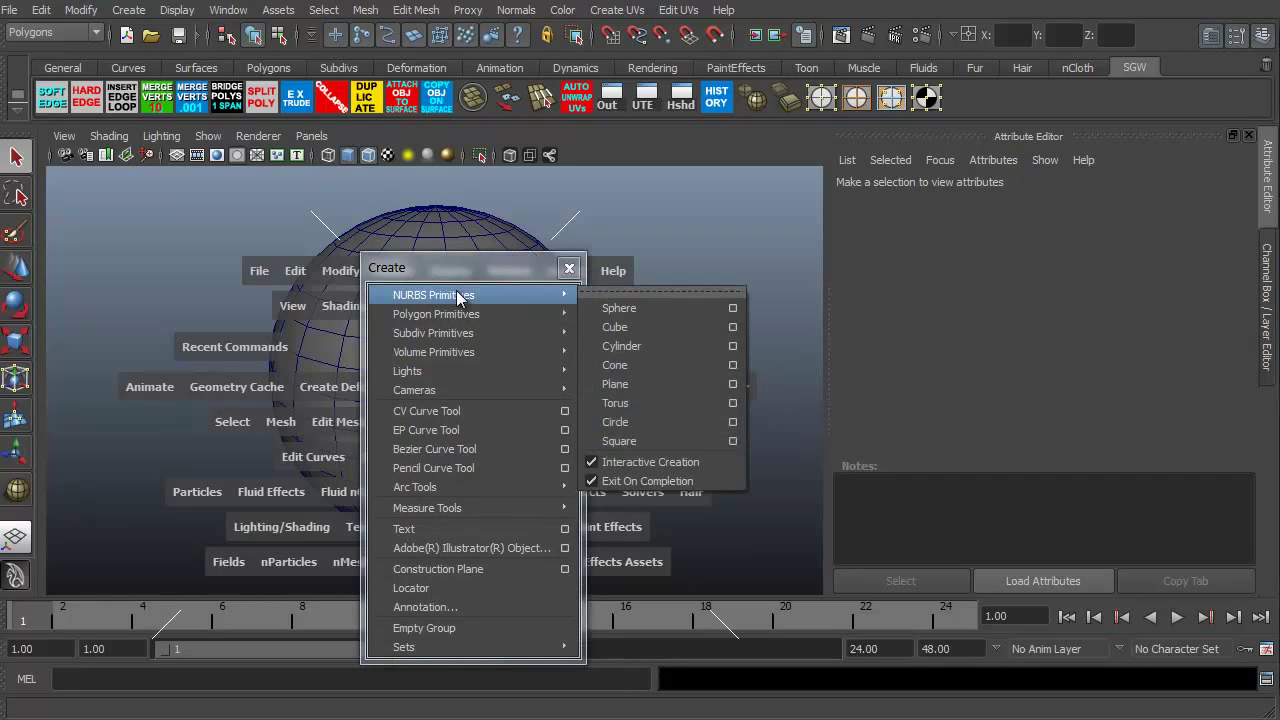
left_click_drag(452, 265, 675, 204)
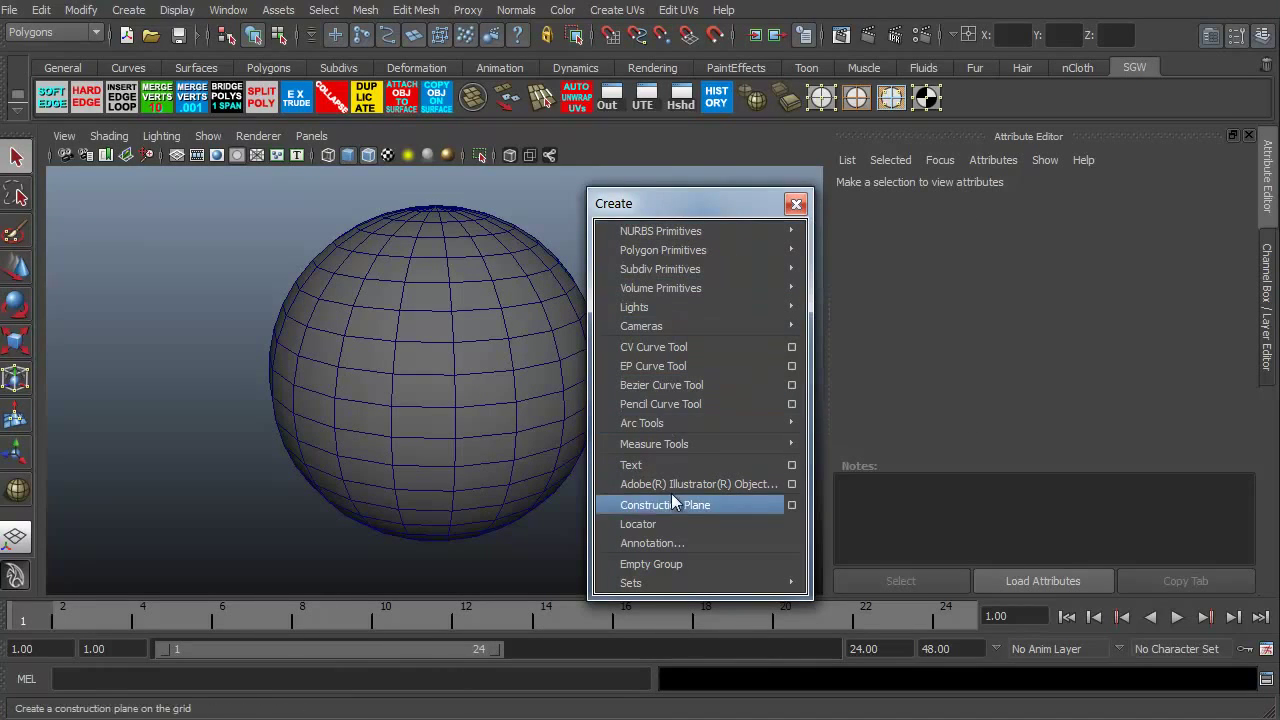
left_click(796, 203)
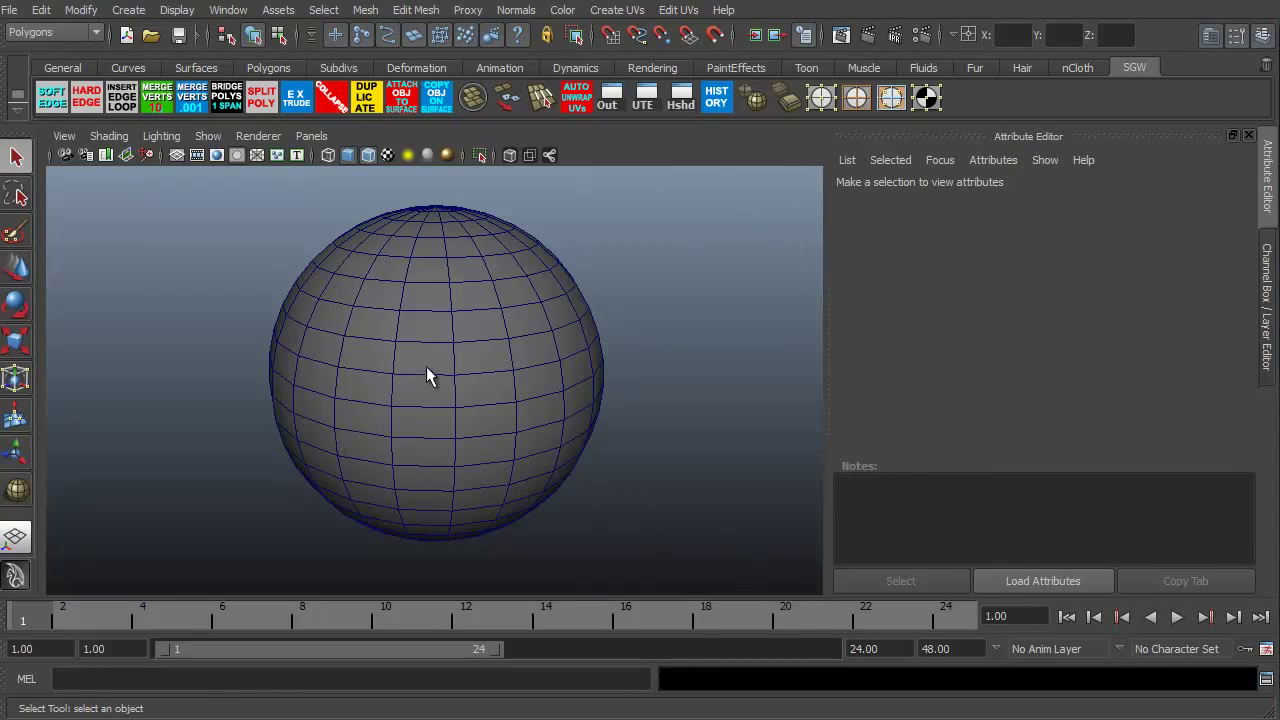
Examine the marking menus in the hotbox's outer zones, including the selection mask options
key("space")
key("space")
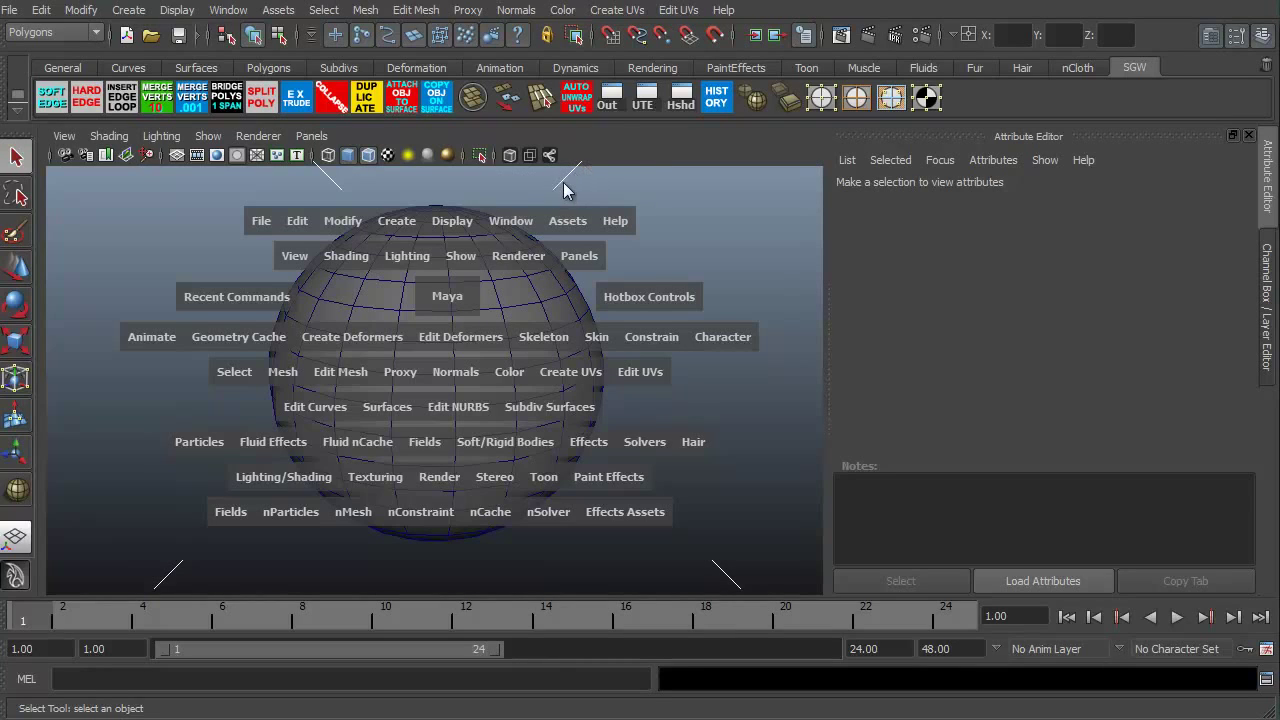
left_click_drag(570, 172, 631, 150)
left_click_drag(583, 172, 575, 178)
left_click(325, 180)
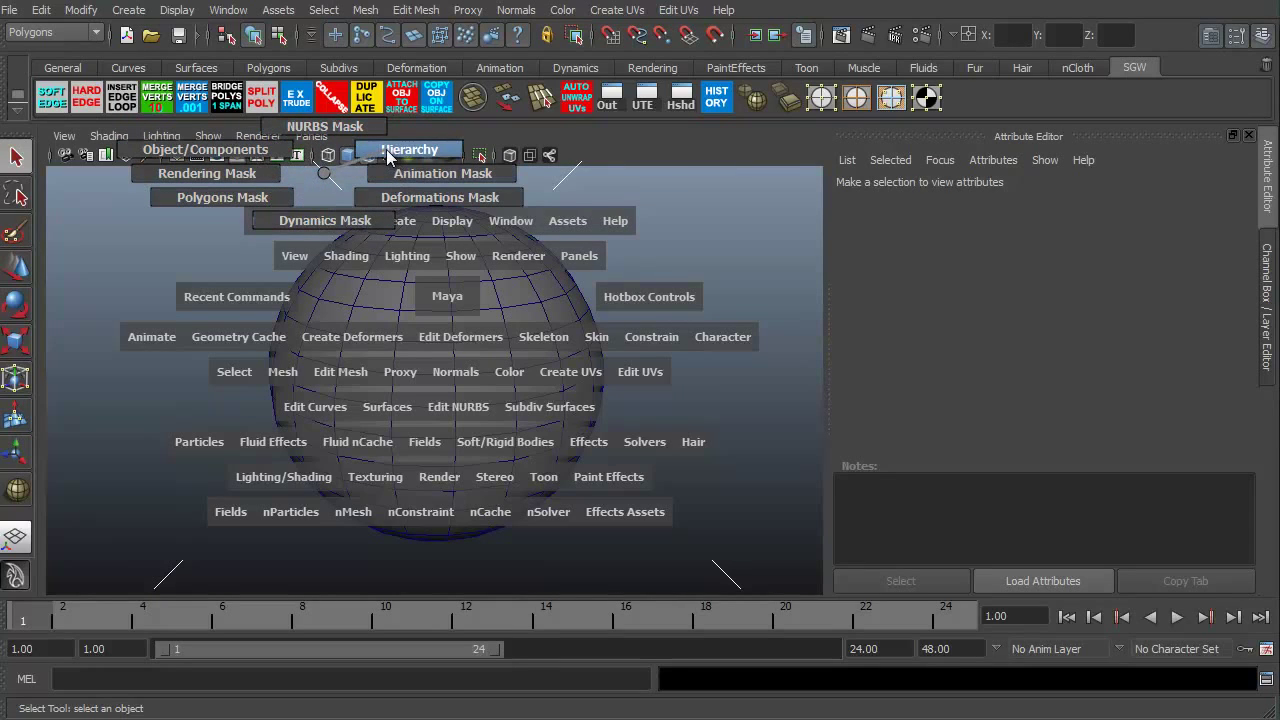
left_click_drag(335, 182, 326, 176)
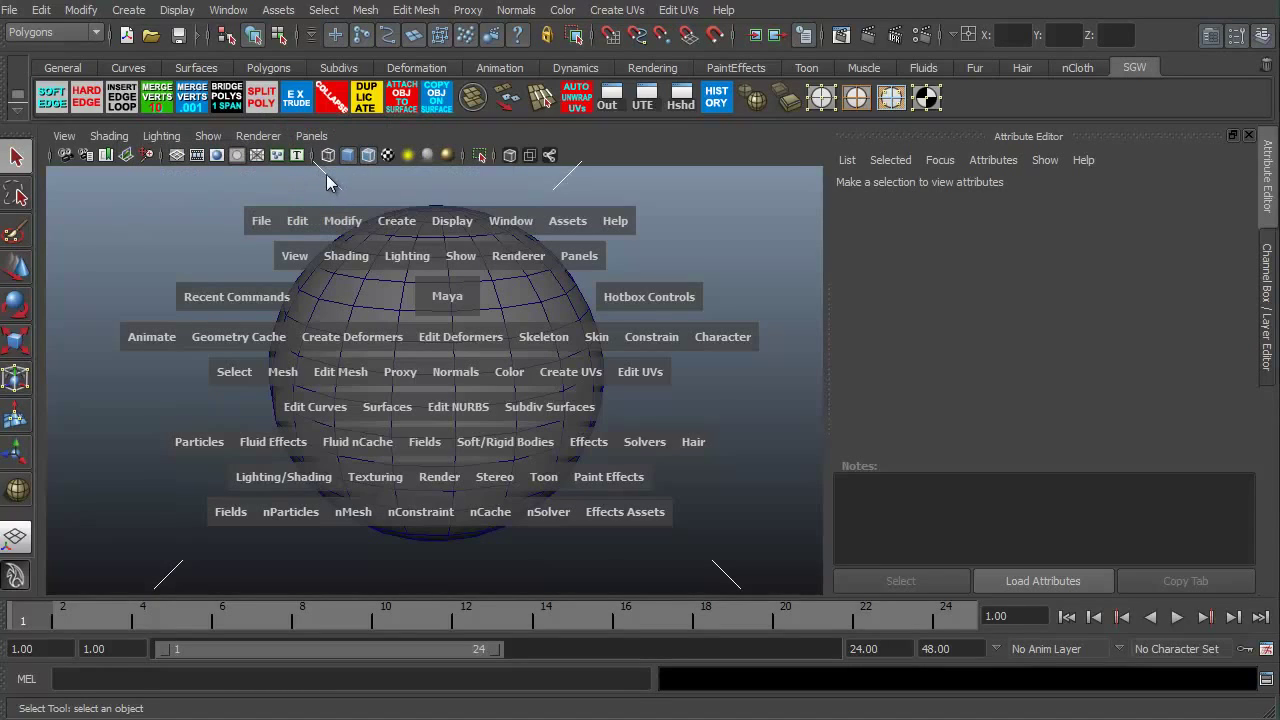
mouse_move(171, 573)
left_mouse_down()
mouse_move(172, 535)
mouse_move(228, 548)
mouse_move(240, 612)
mouse_move(90, 598)
mouse_move(165, 528)
mouse_move(174, 577)
left_mouse_up()
Examine the hotbox's interface element options, including the Attributes choices such as Channel Box and Attribute Editor
mouse_move(724, 572)
left_mouse_down()
mouse_move(723, 523)
mouse_move(663, 543)
mouse_move(738, 578)
mouse_move(724, 574)
left_mouse_up()
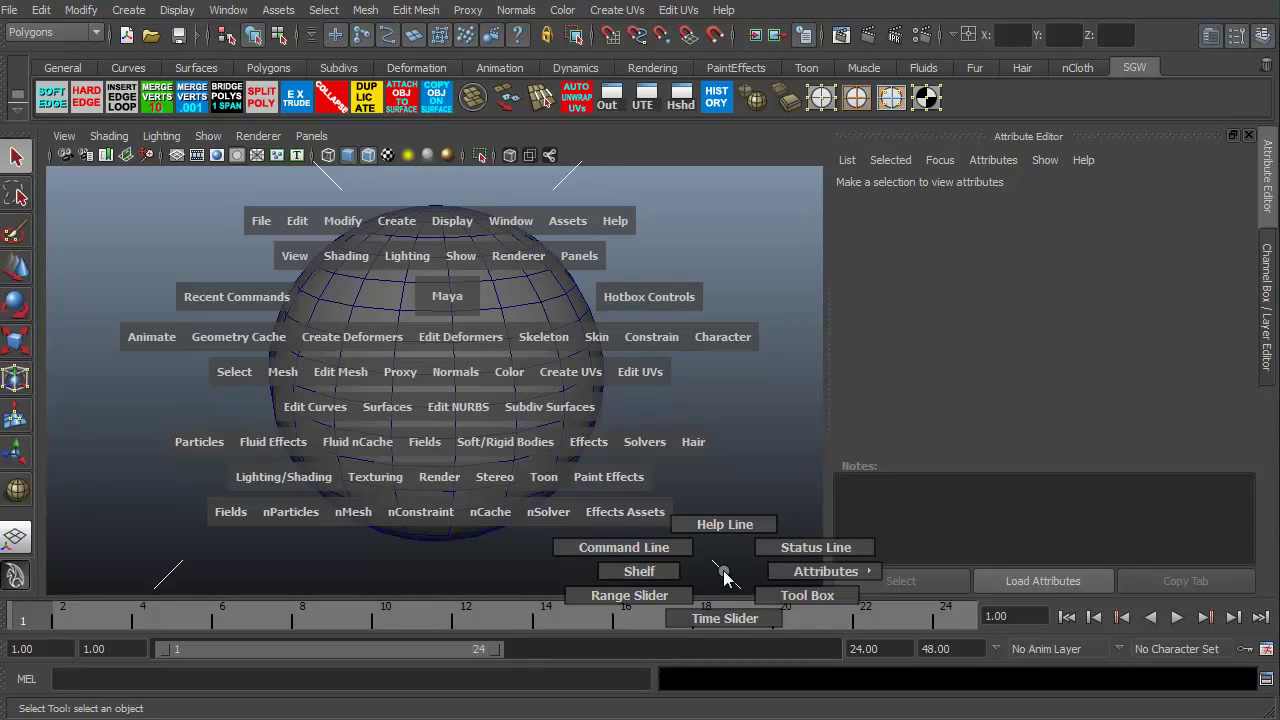
left_click_drag(724, 573, 819, 612)
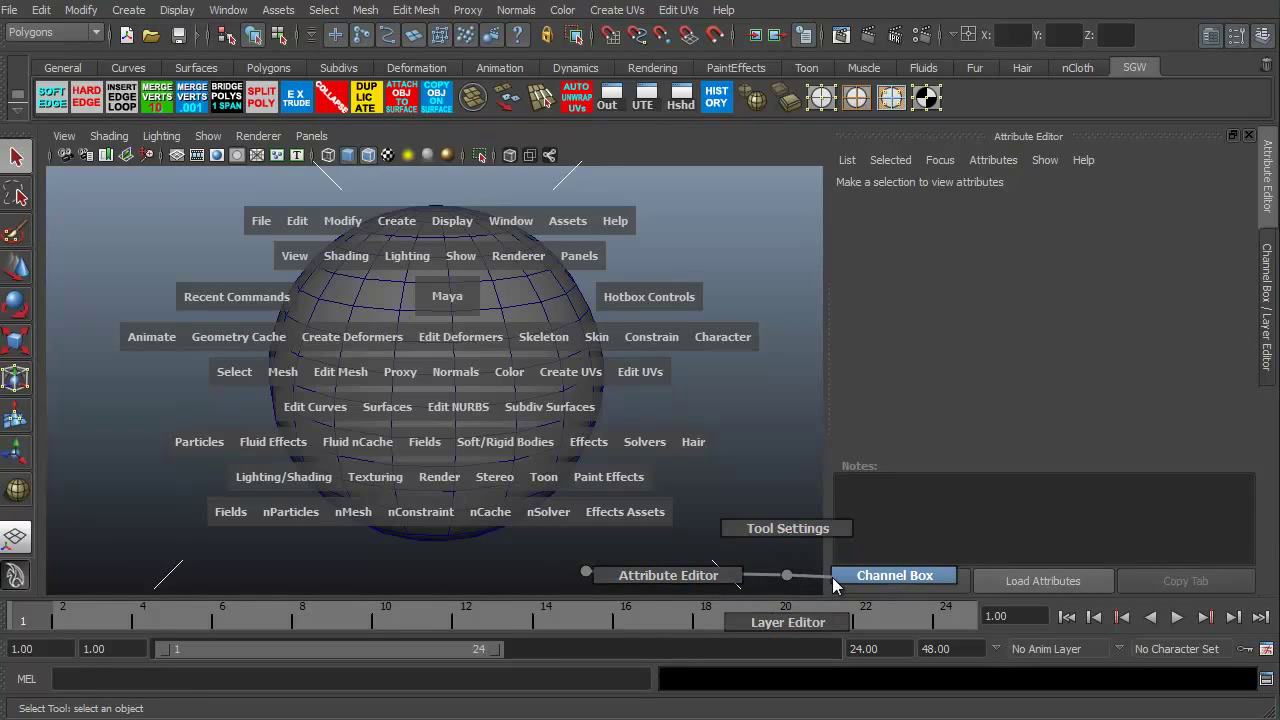
left_click_drag(831, 577, 586, 573)
middle_click_drag(586, 573, 589, 577)
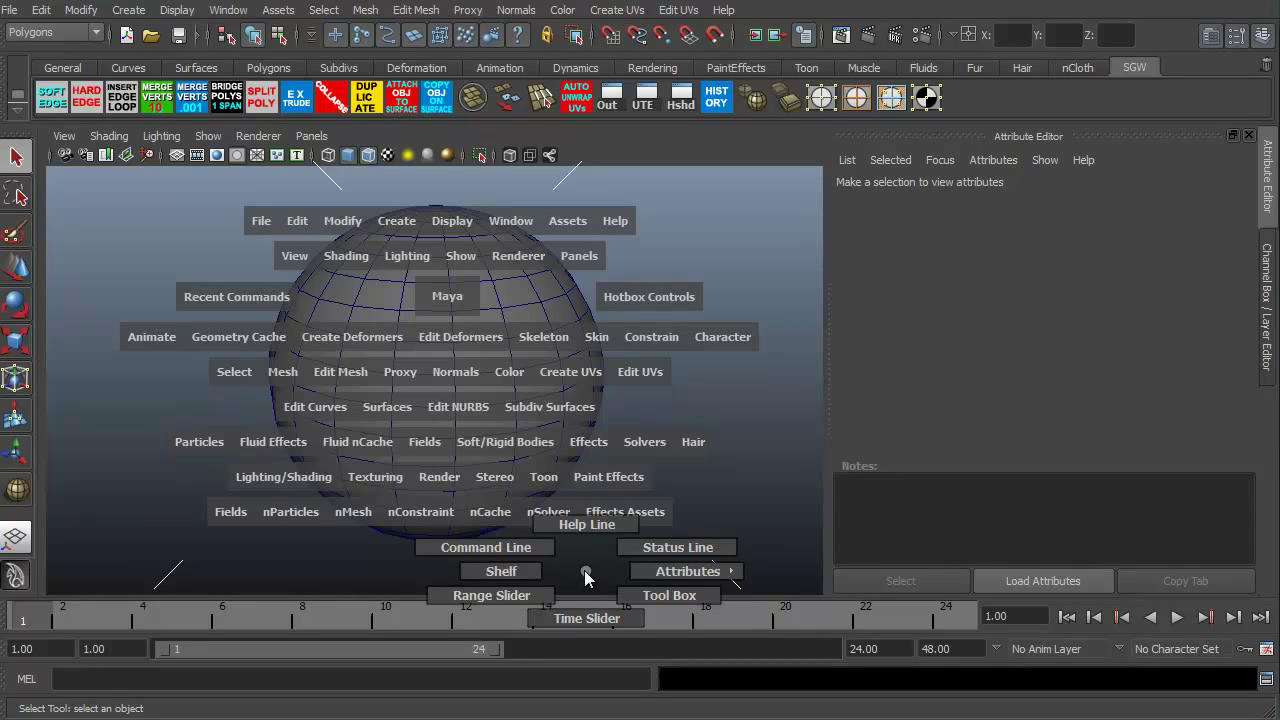
middle_click_drag(586, 576, 584, 570)
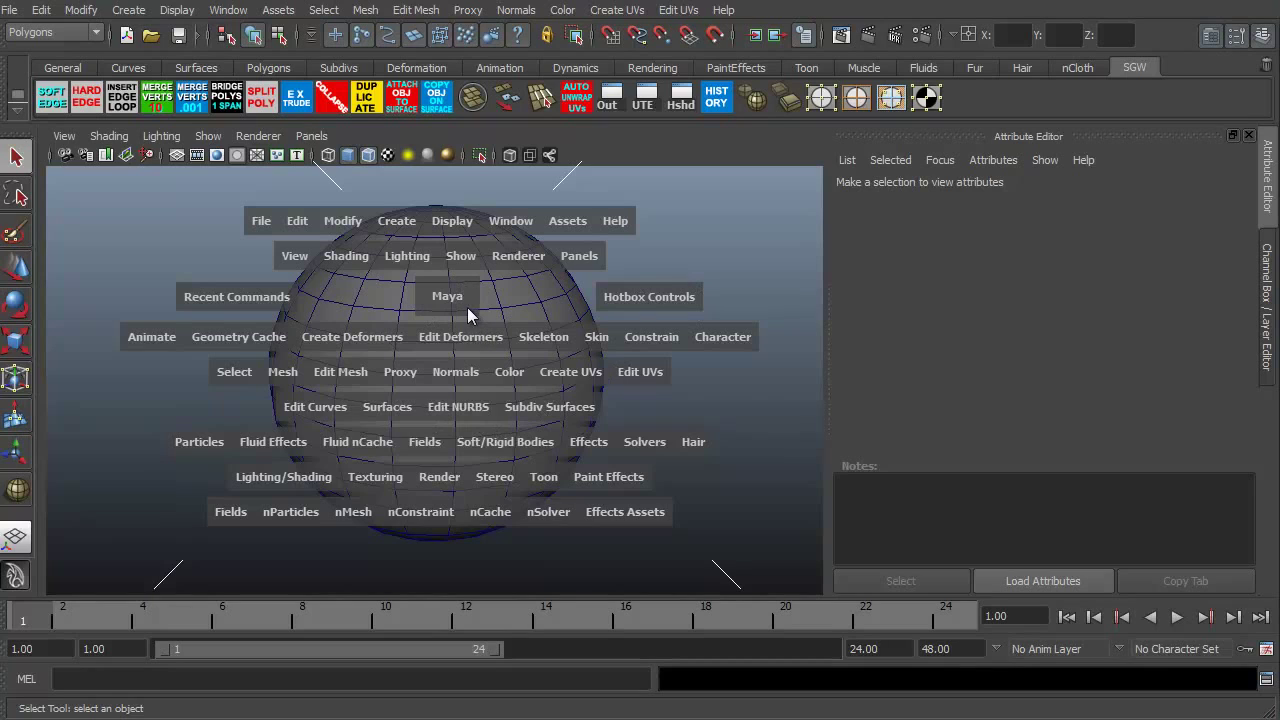
Bring up the hotbox at several different places across the interface and dismiss it each time
key("space")
key("space")
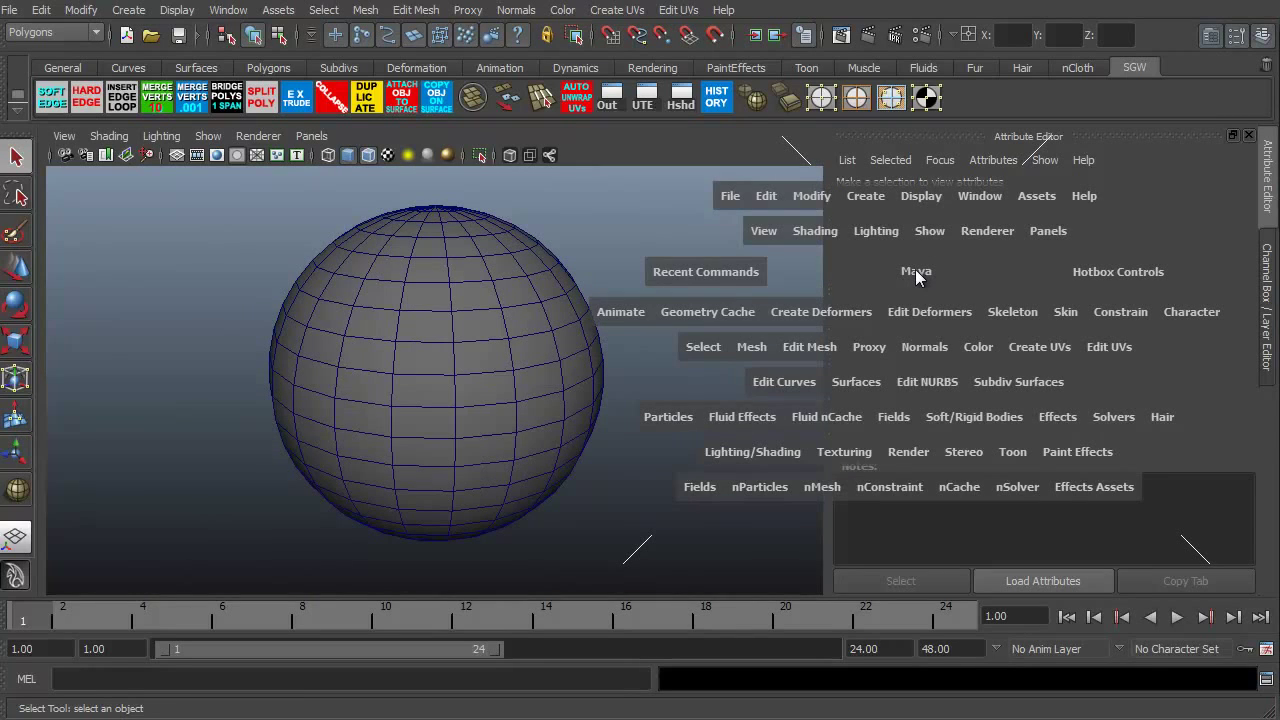
key("space")
key("space")
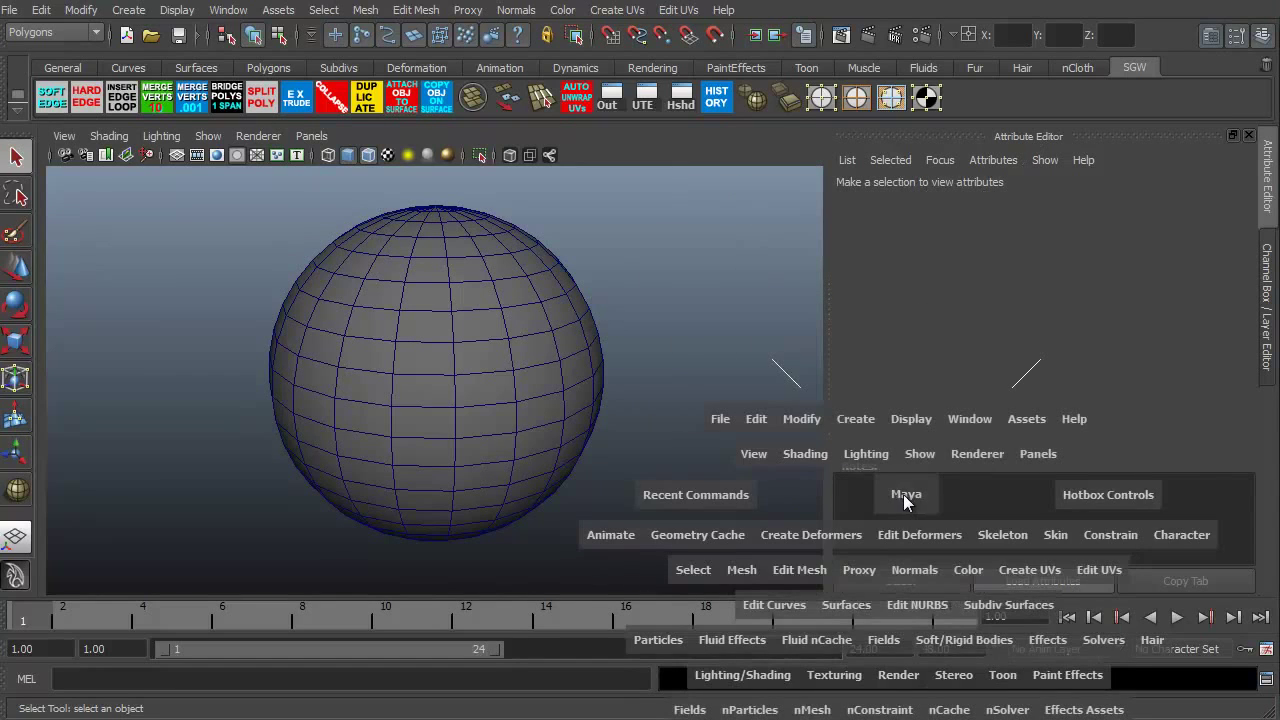
key("space")
key("space")
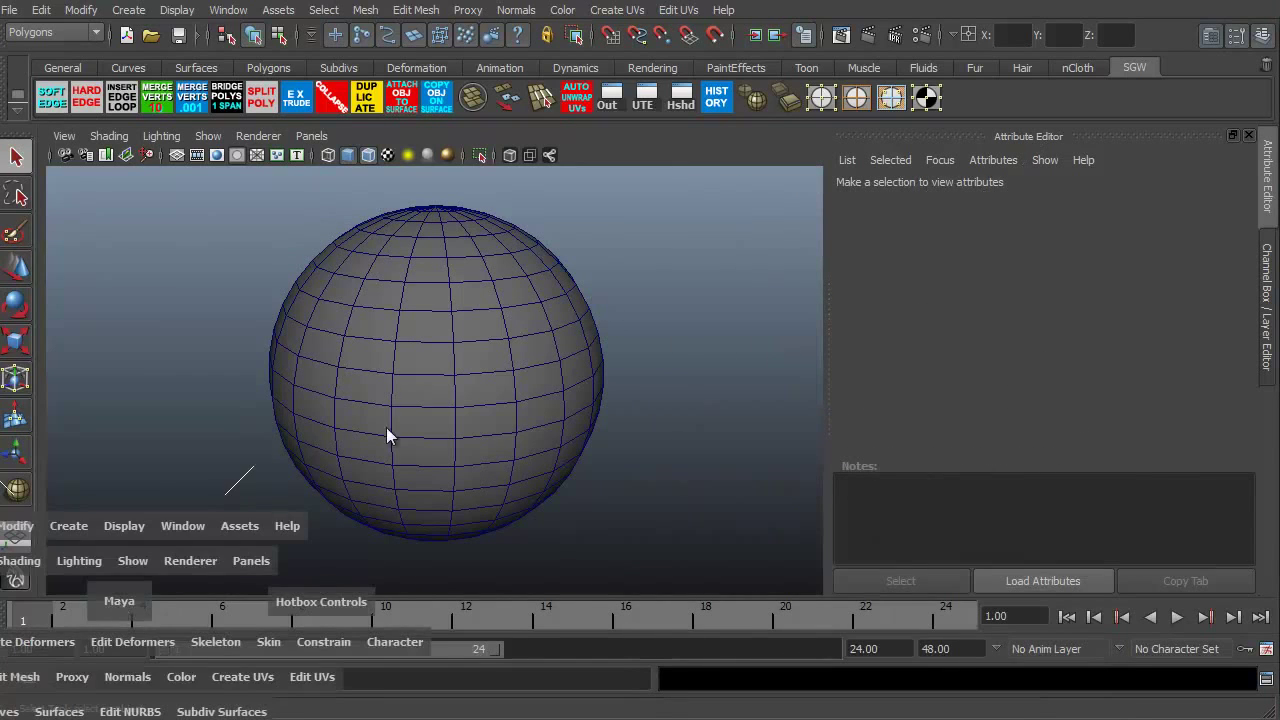
key("space")
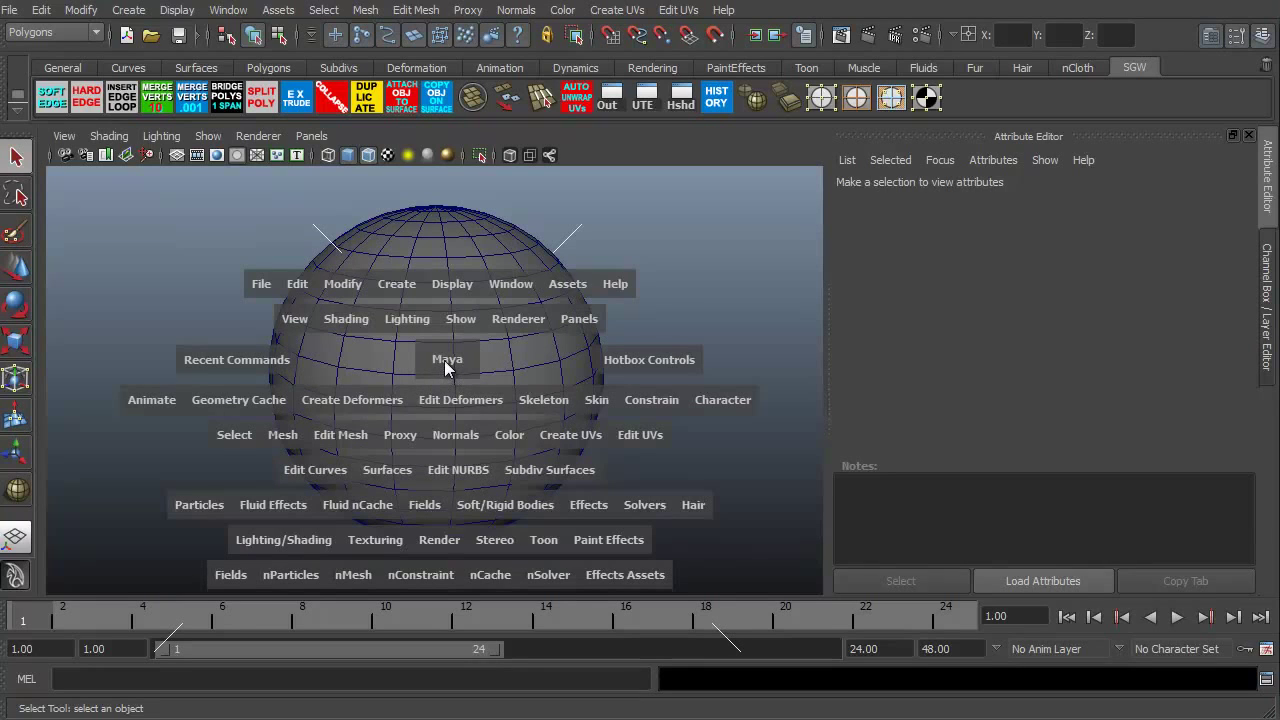
key("space")
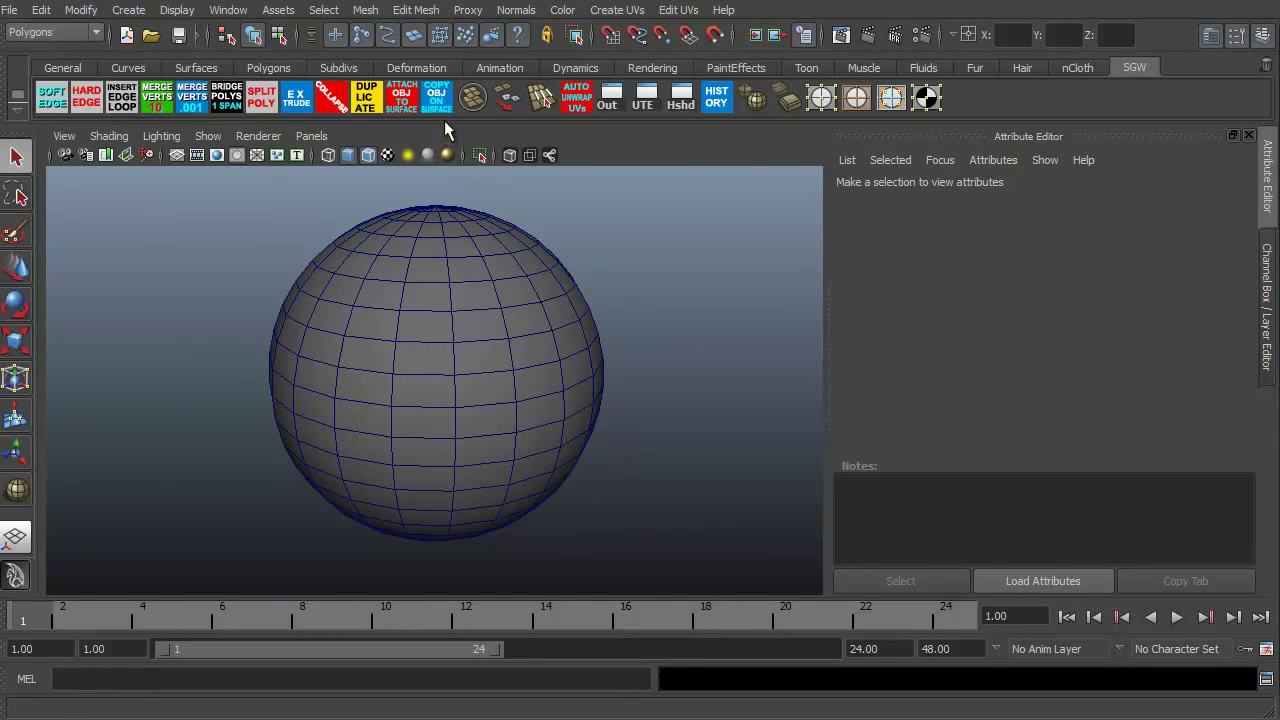
key("space")
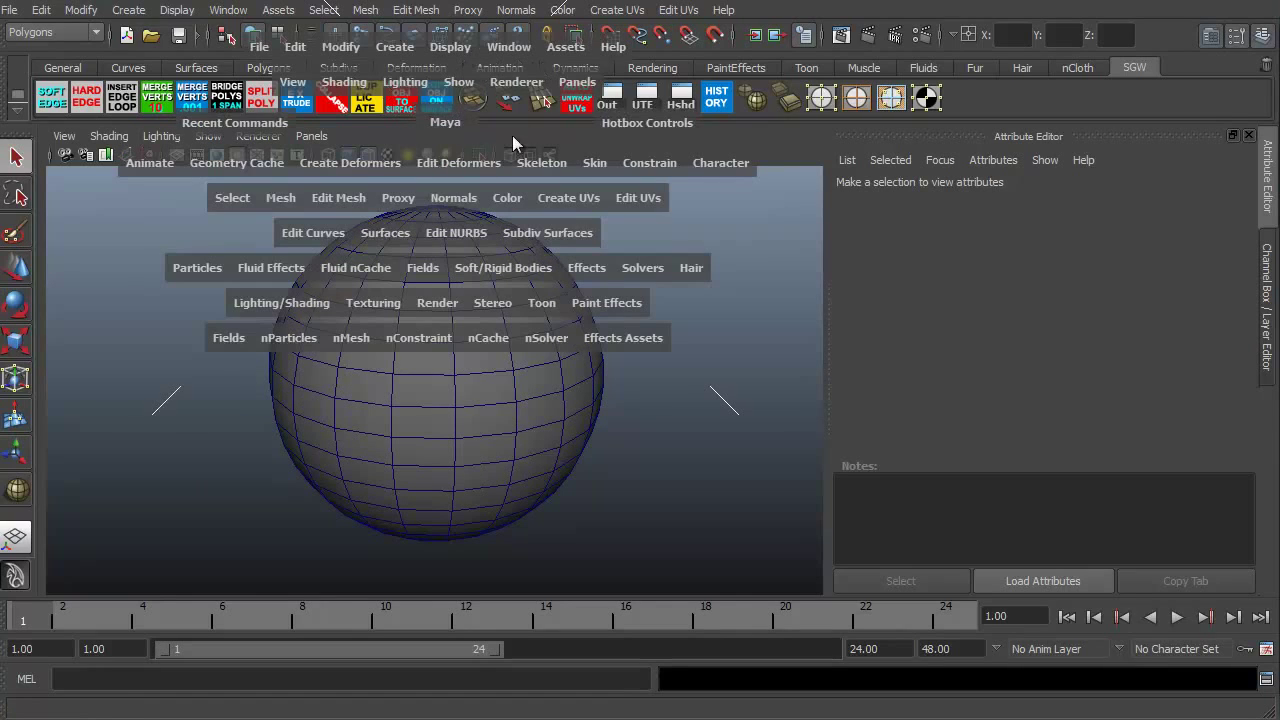
key("space")
key("space")
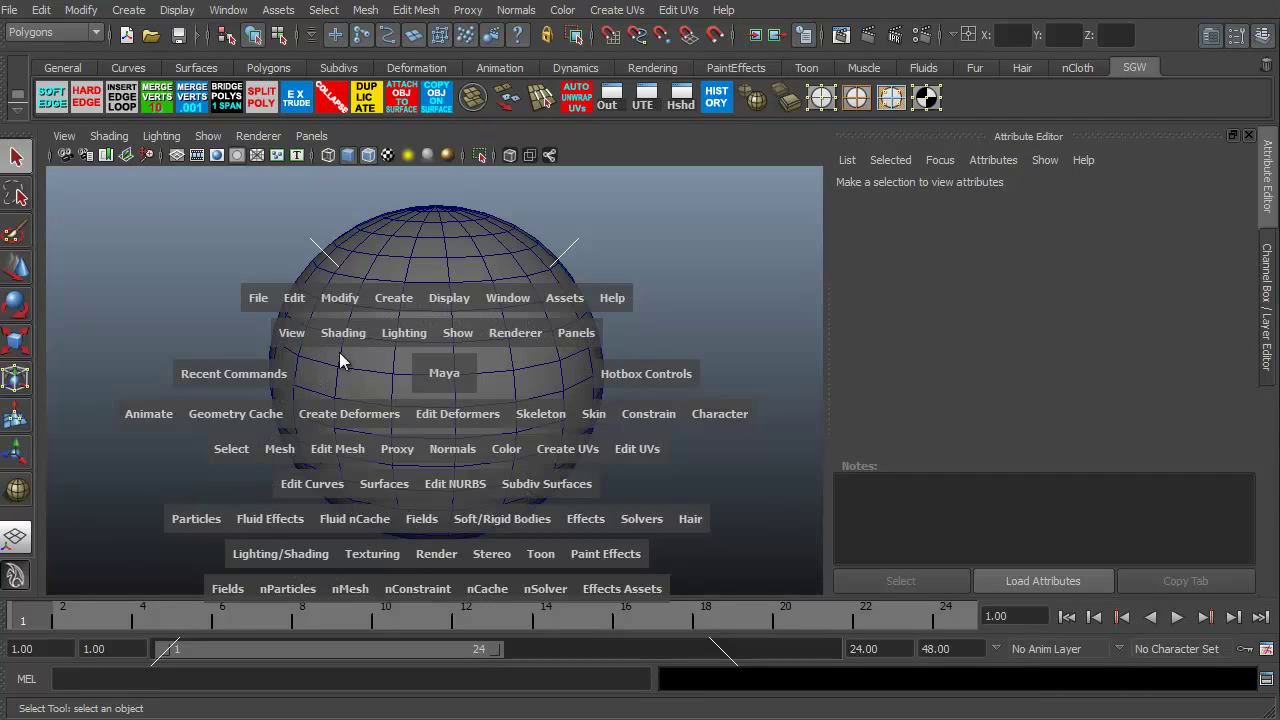
key("space")
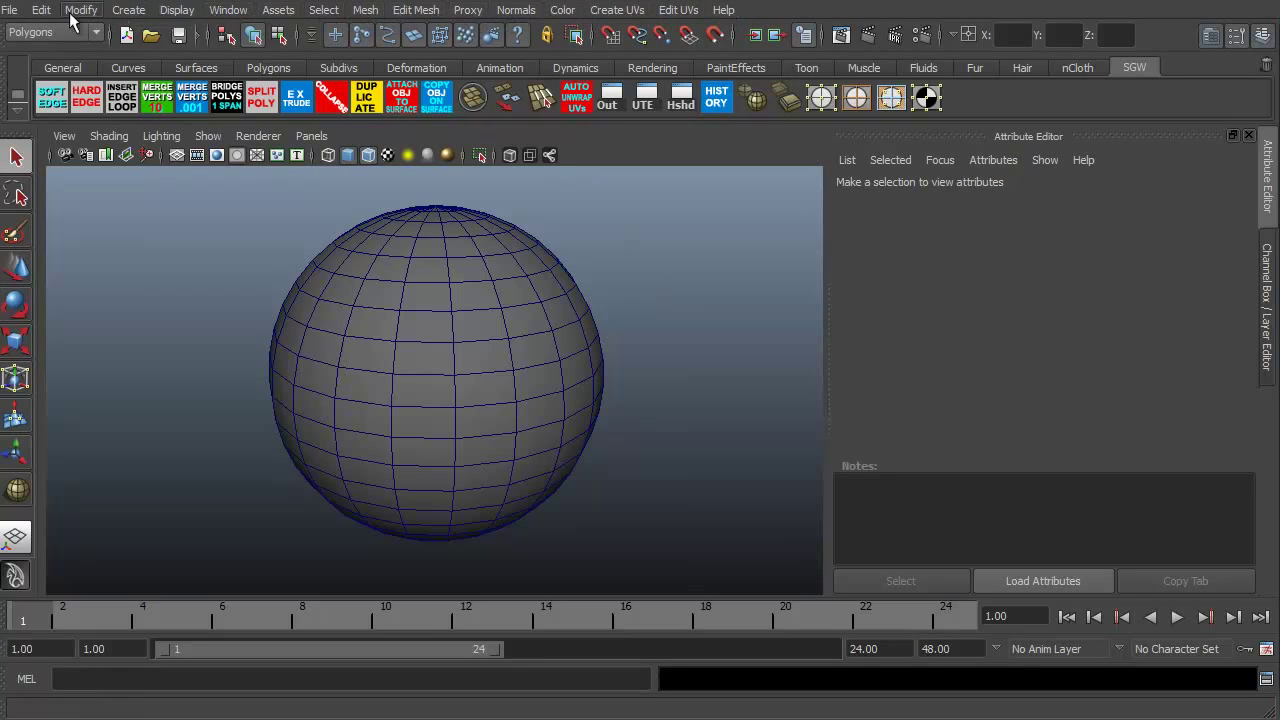
Examine the File, Edit and Modify command lists, including the options under Modify's Transformation Tools
left_click(10, 12)
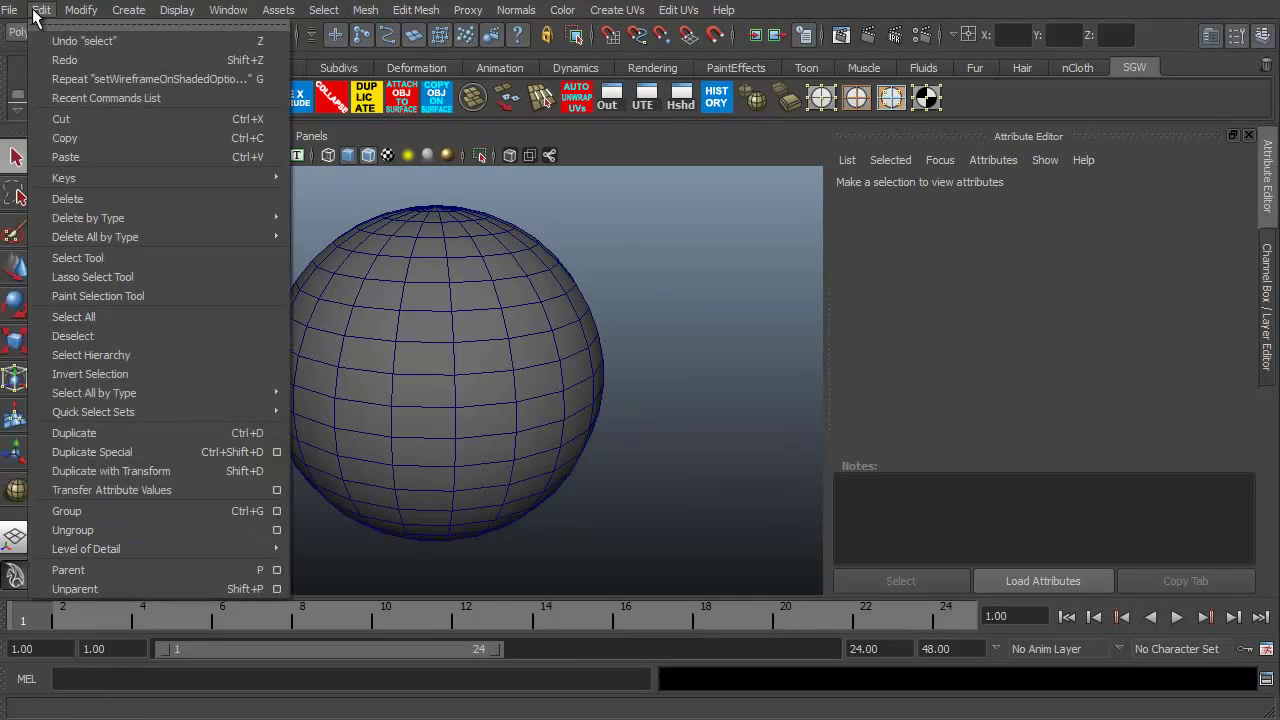
mouse_move(82, 12)
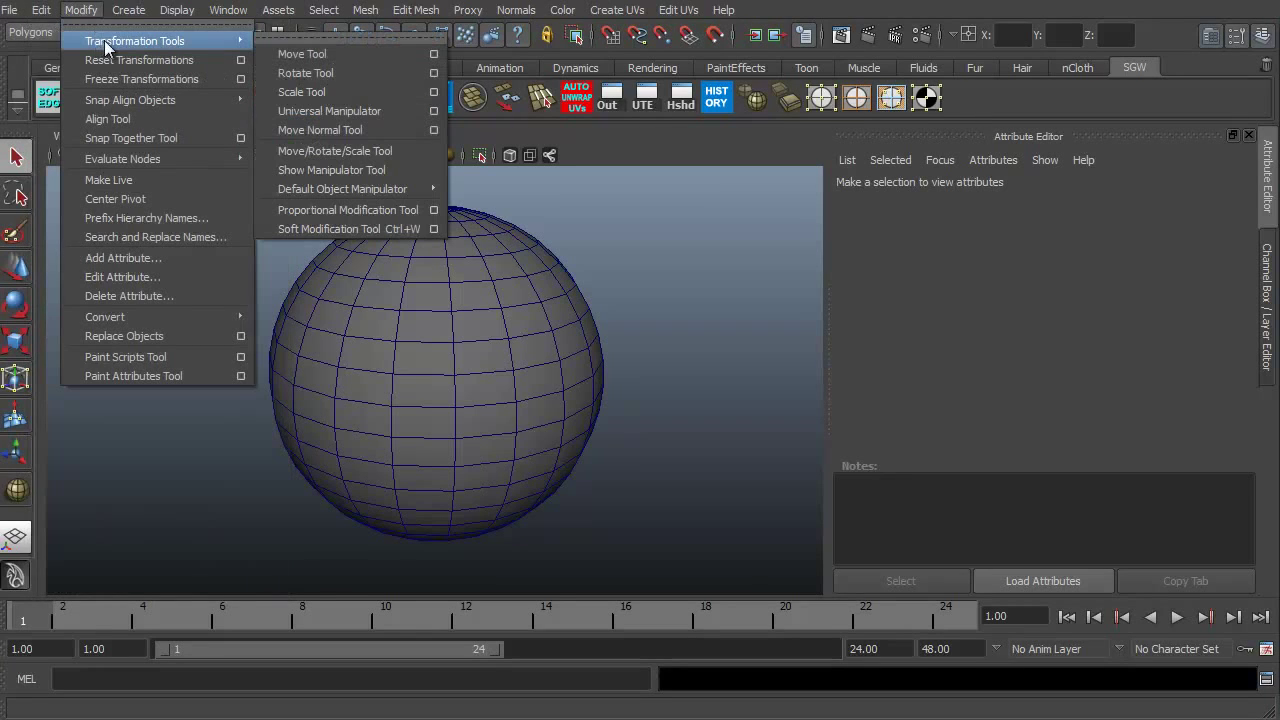
left_click(84, 11)
left_click(84, 11)
mouse_move(108, 42)
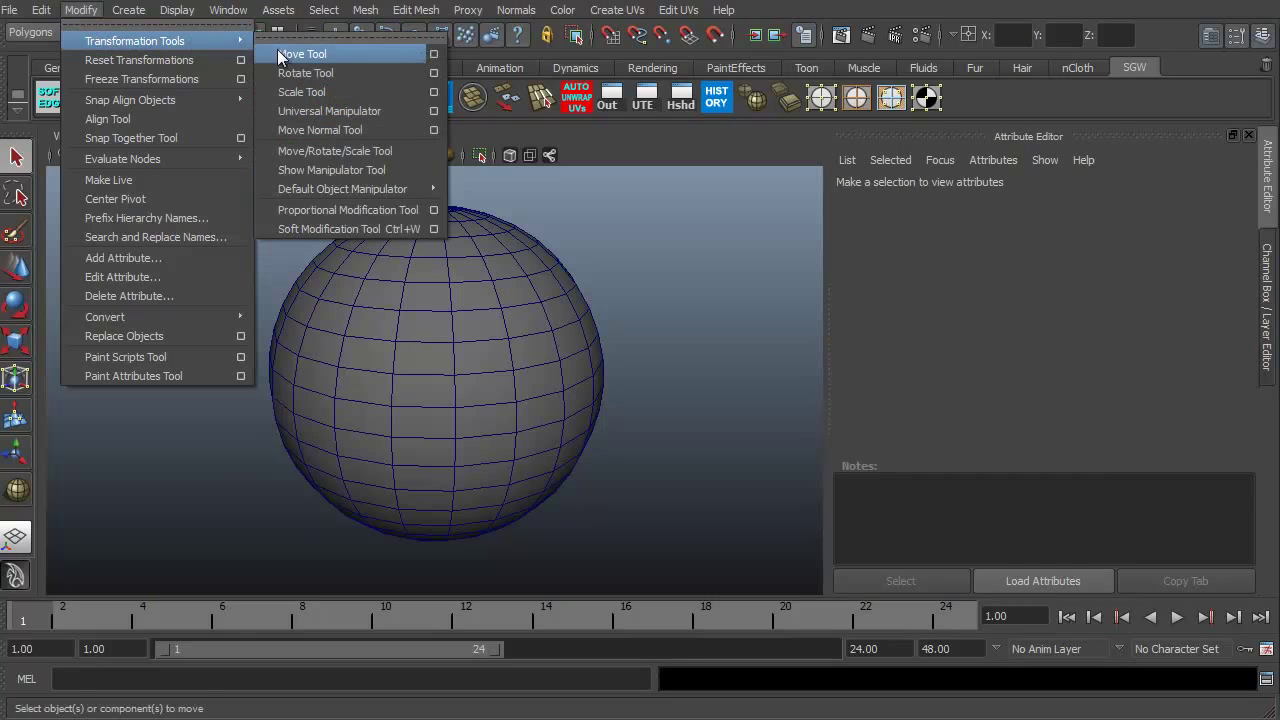
left_click(503, 216)
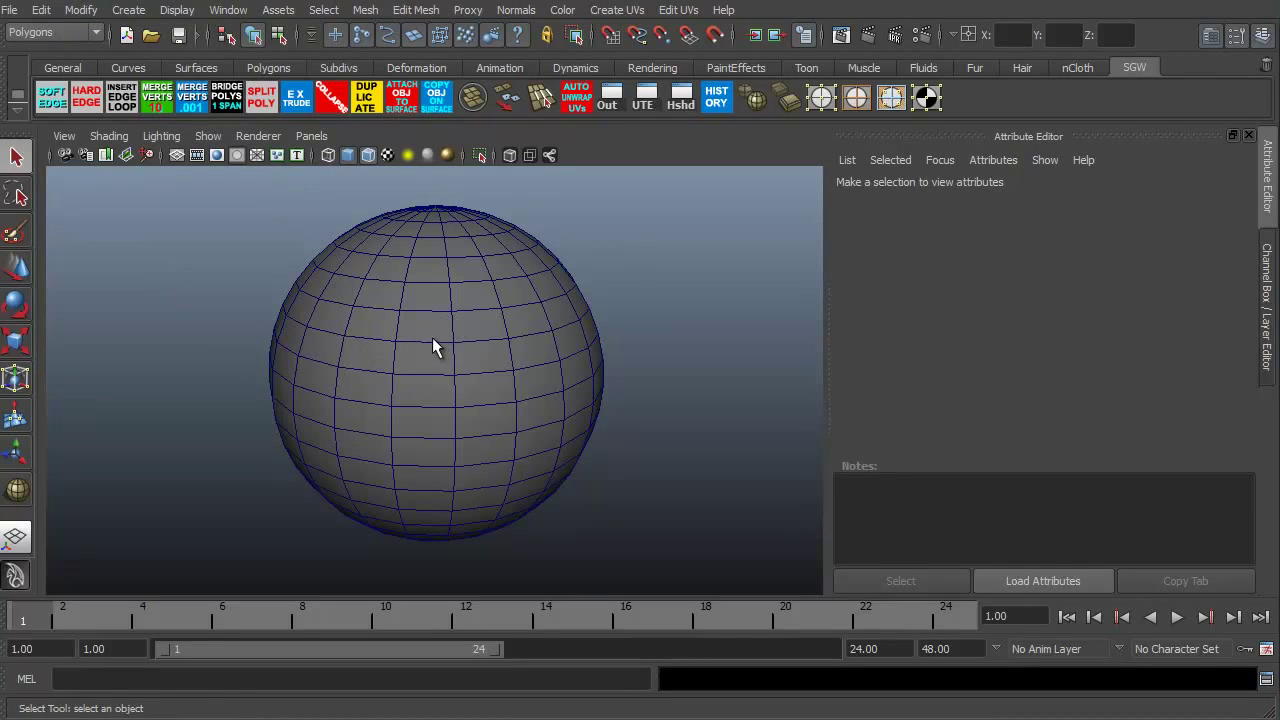
Select everything in the scene with Select All from the viewport's empty-area marking menu
key("space")
right_click(690, 281)
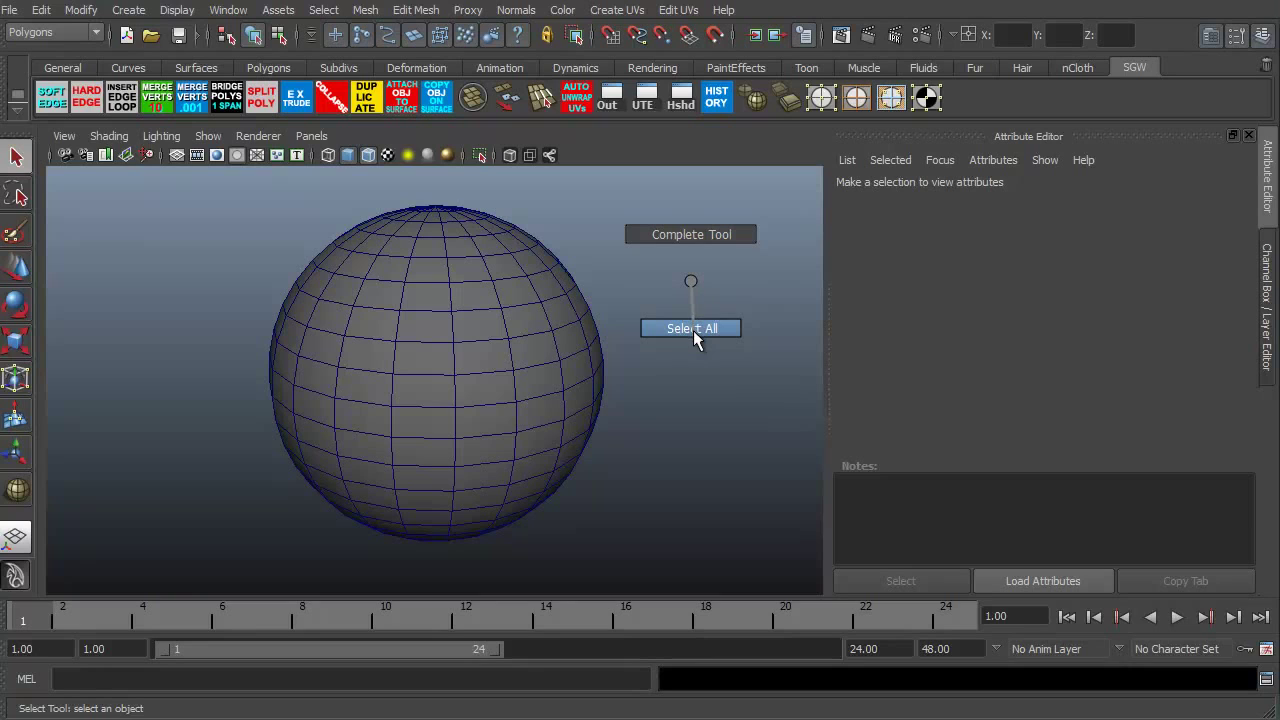
right_click_drag(693, 330, 693, 330)
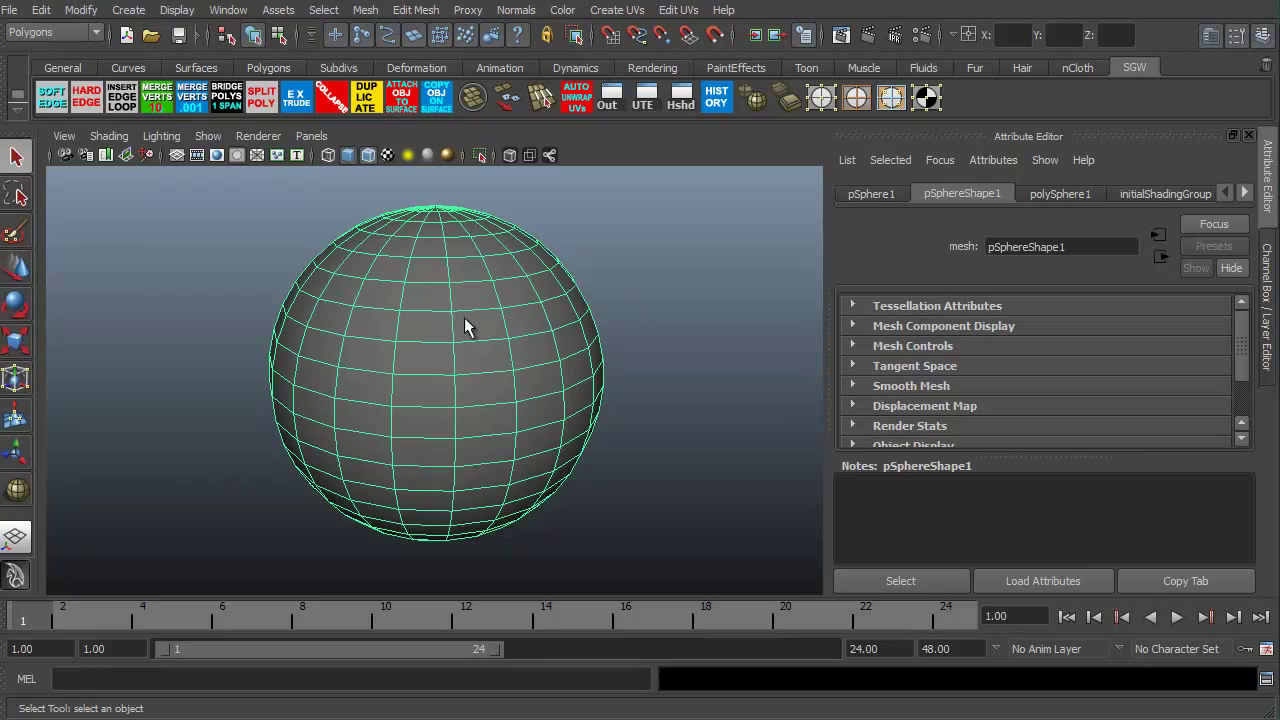
Set the sphere to Vertex selection, followed by Edge selection, using its marking menu
right_click(437, 330)
right_click_drag(437, 330, 349, 326)
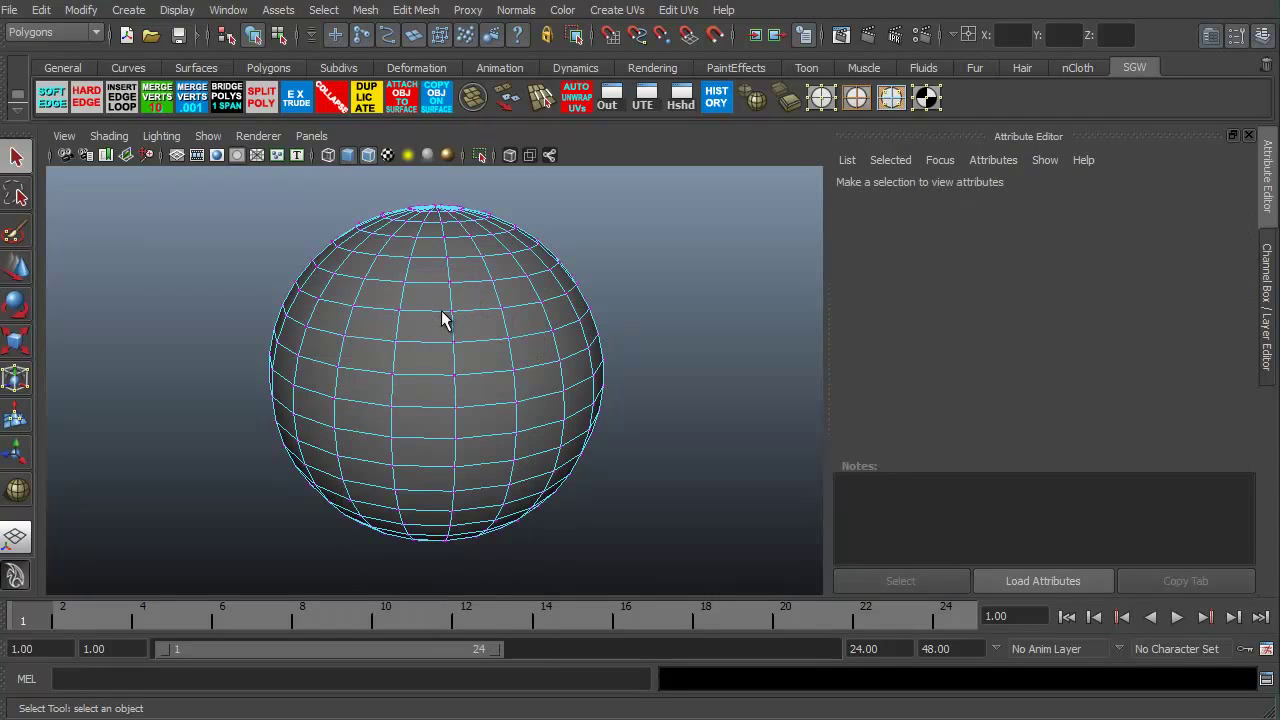
right_click_drag(445, 320, 447, 274)
Switch the sphere to Face selection and select a single face on its upper front
right_click_drag(423, 314, 424, 358)
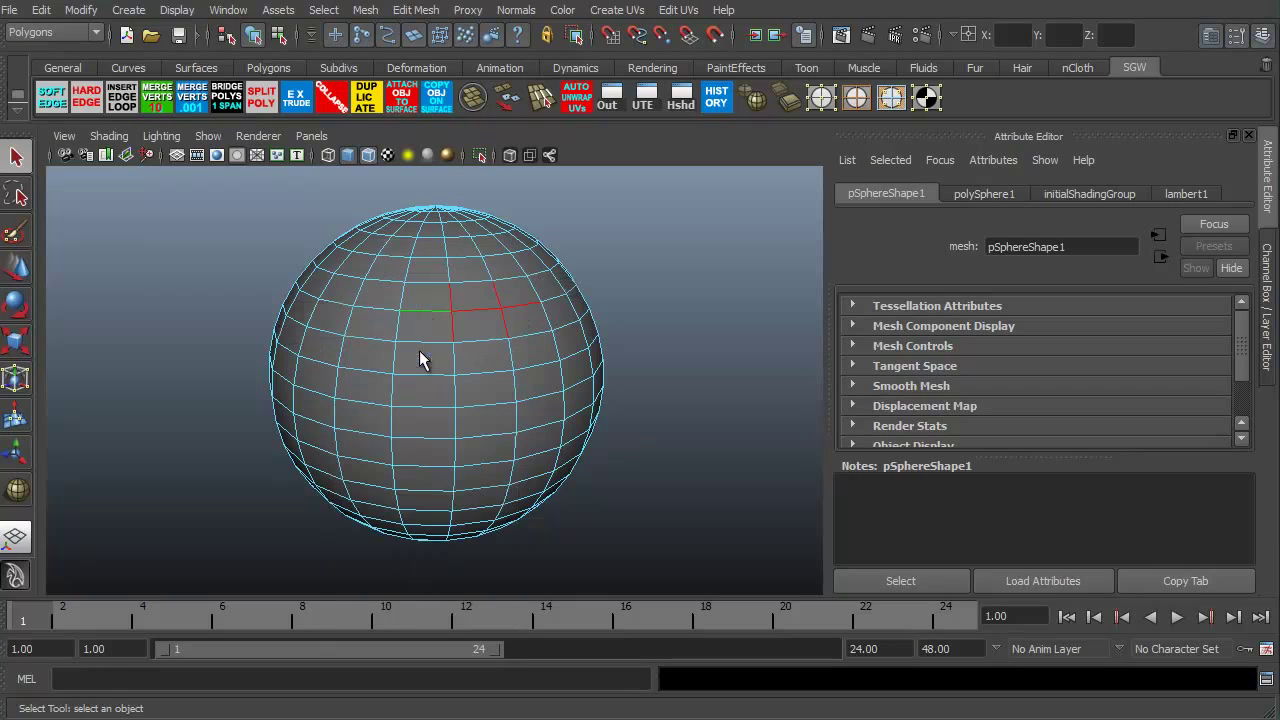
left_click_drag(376, 291, 527, 400)
right_click_drag(420, 329, 419, 436)
right_click_drag(422, 370, 423, 371)
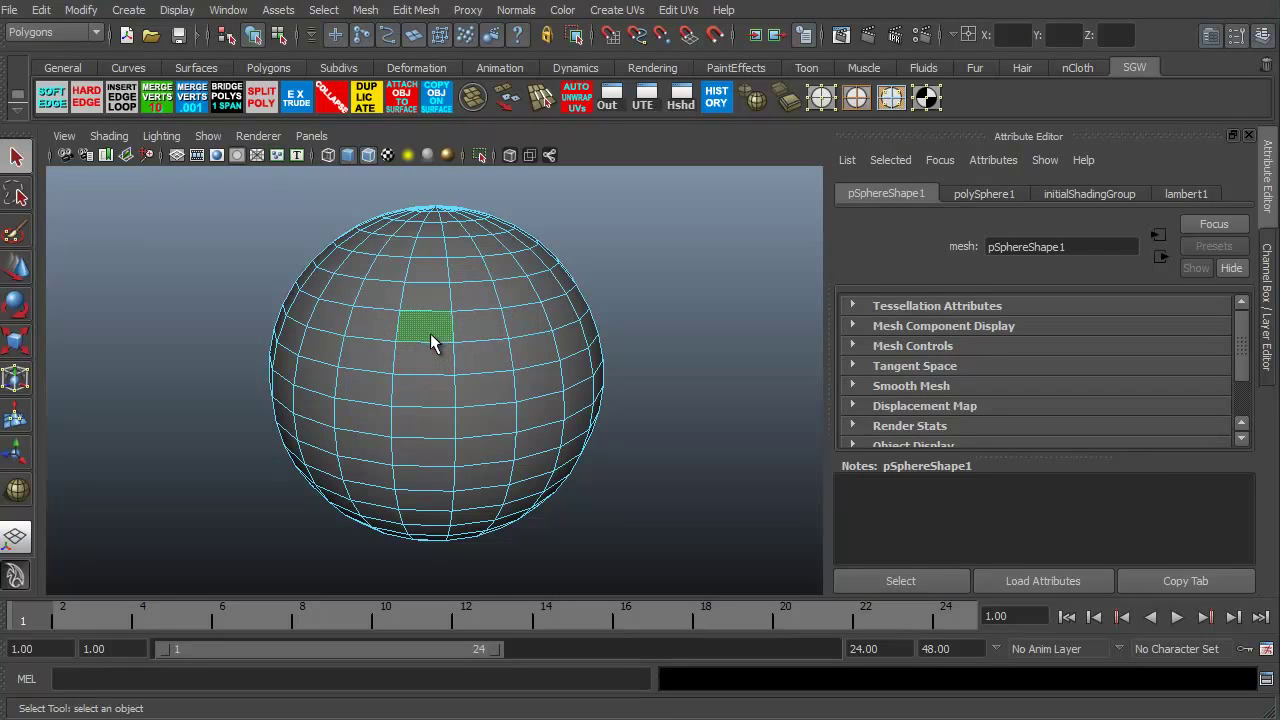
Return the sphere to Object Mode and select the whole object
right_click_drag(432, 337, 504, 310)
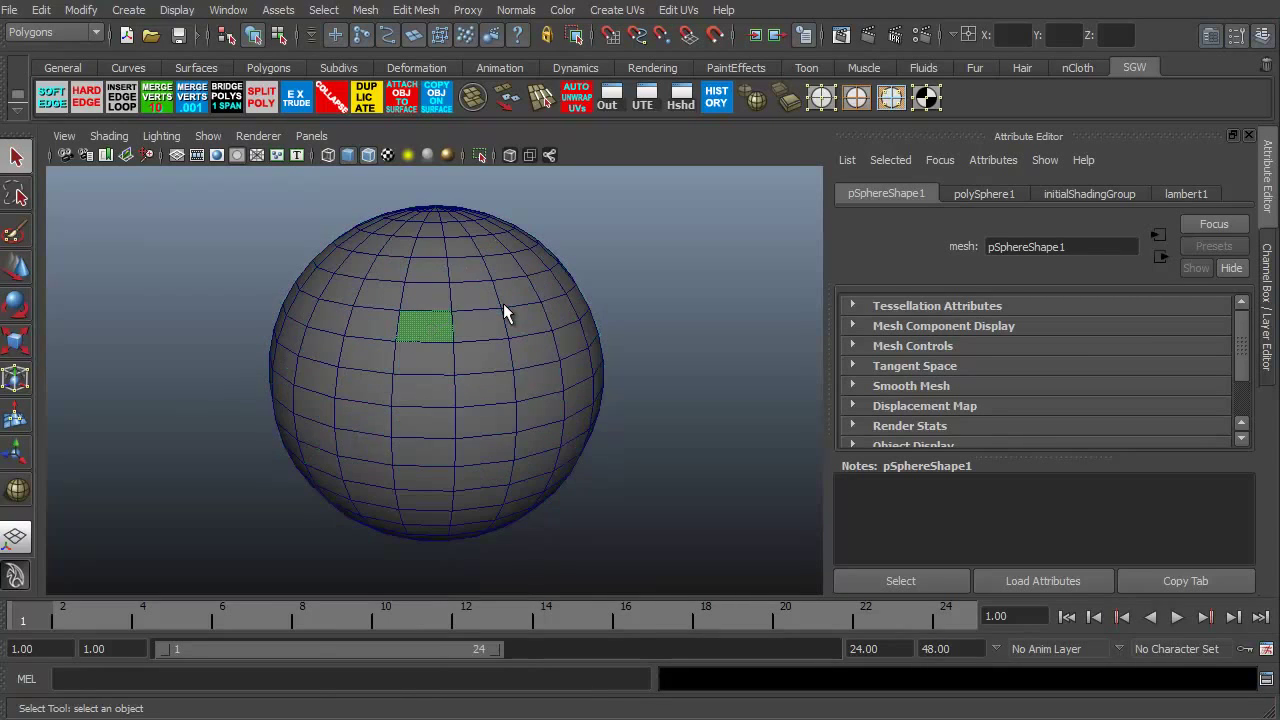
left_click(418, 452)
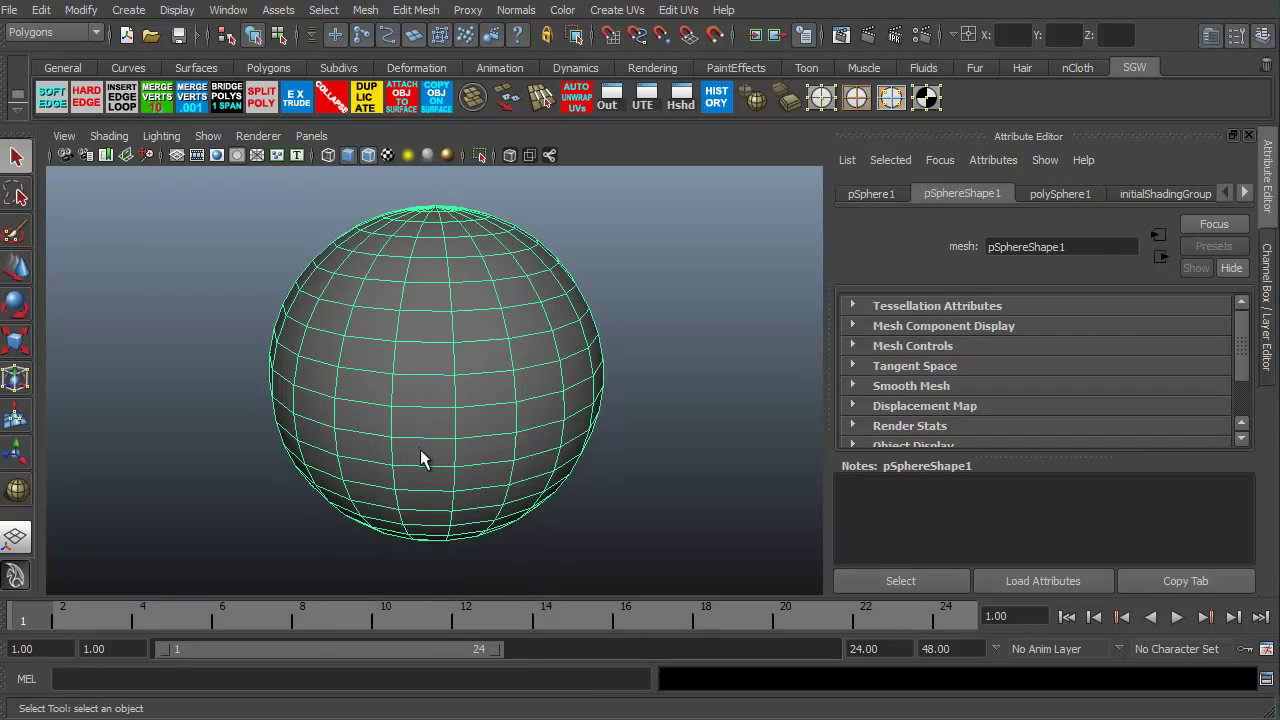
Compare the sphere's component marking menu with the hotbox over the viewport
right_click(446, 333)
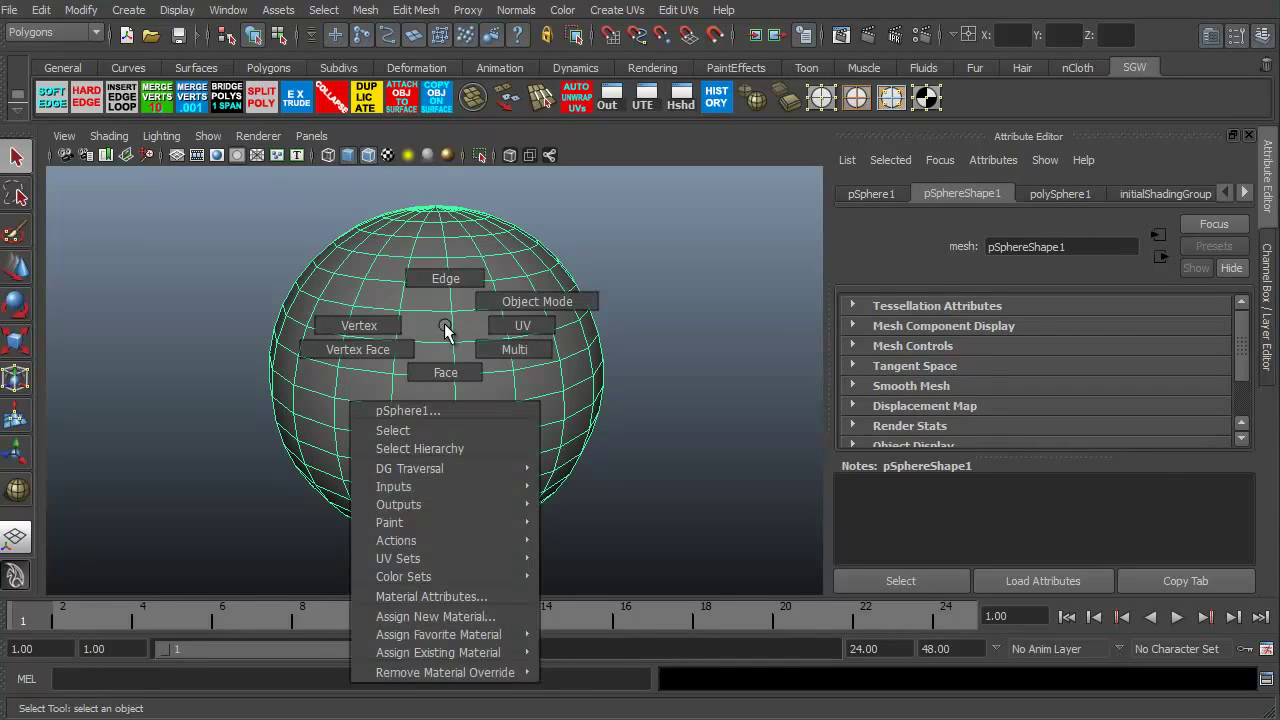
right_click(437, 307)
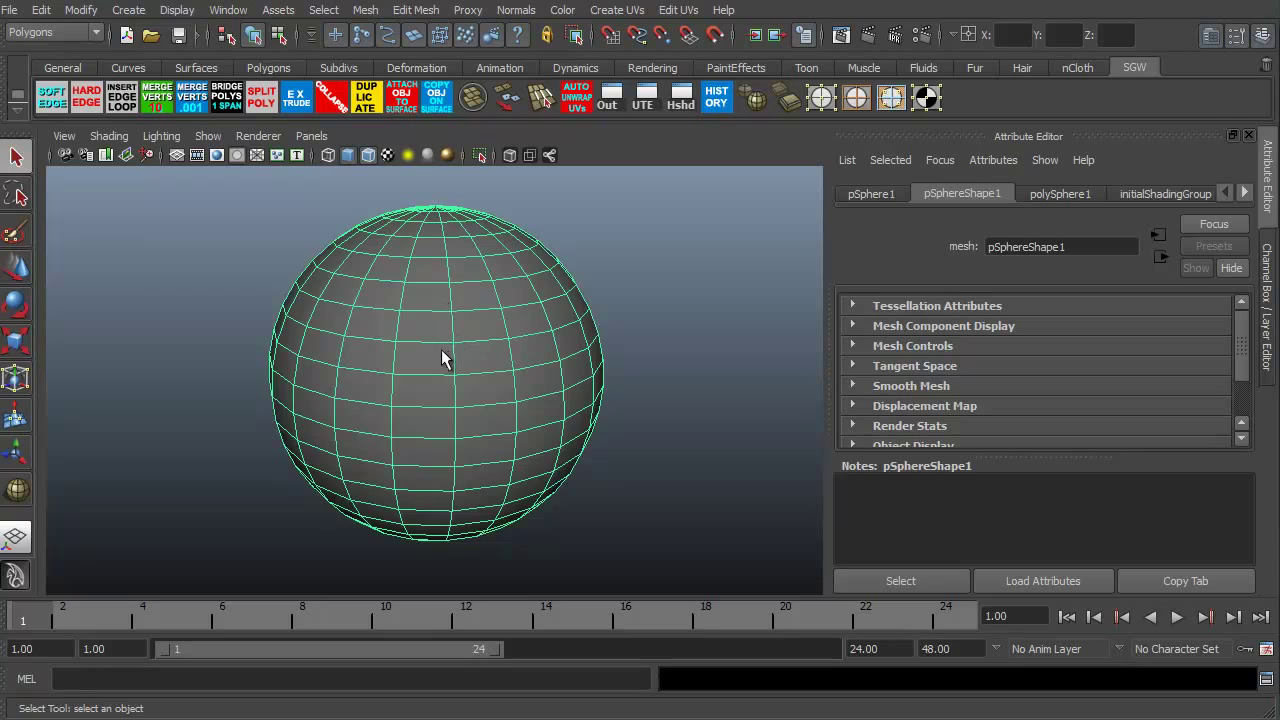
key("space")
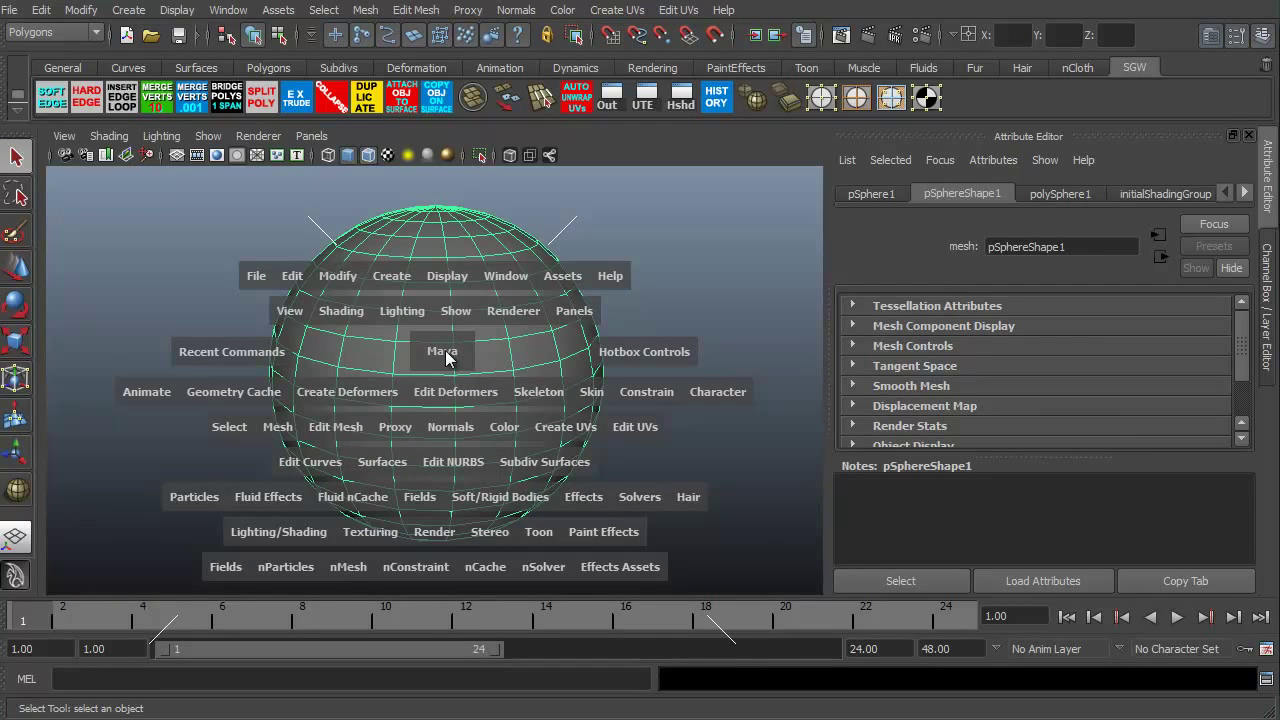
key("space")
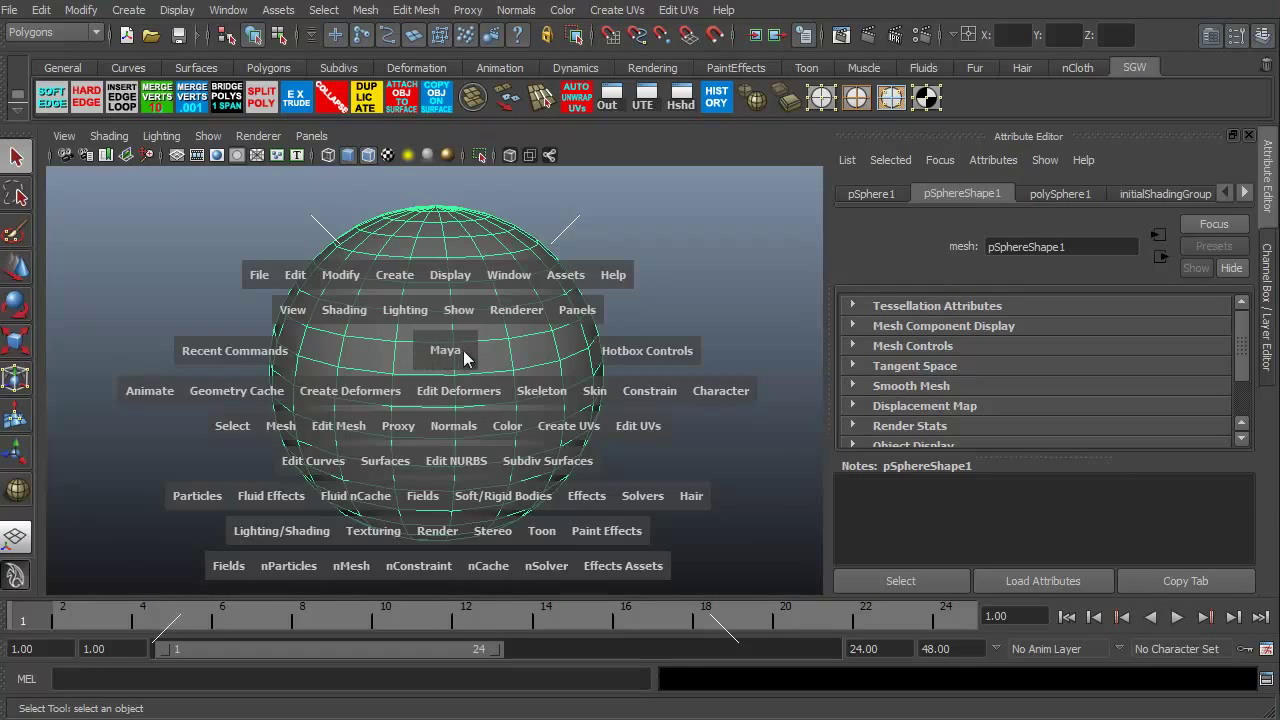
key("space")
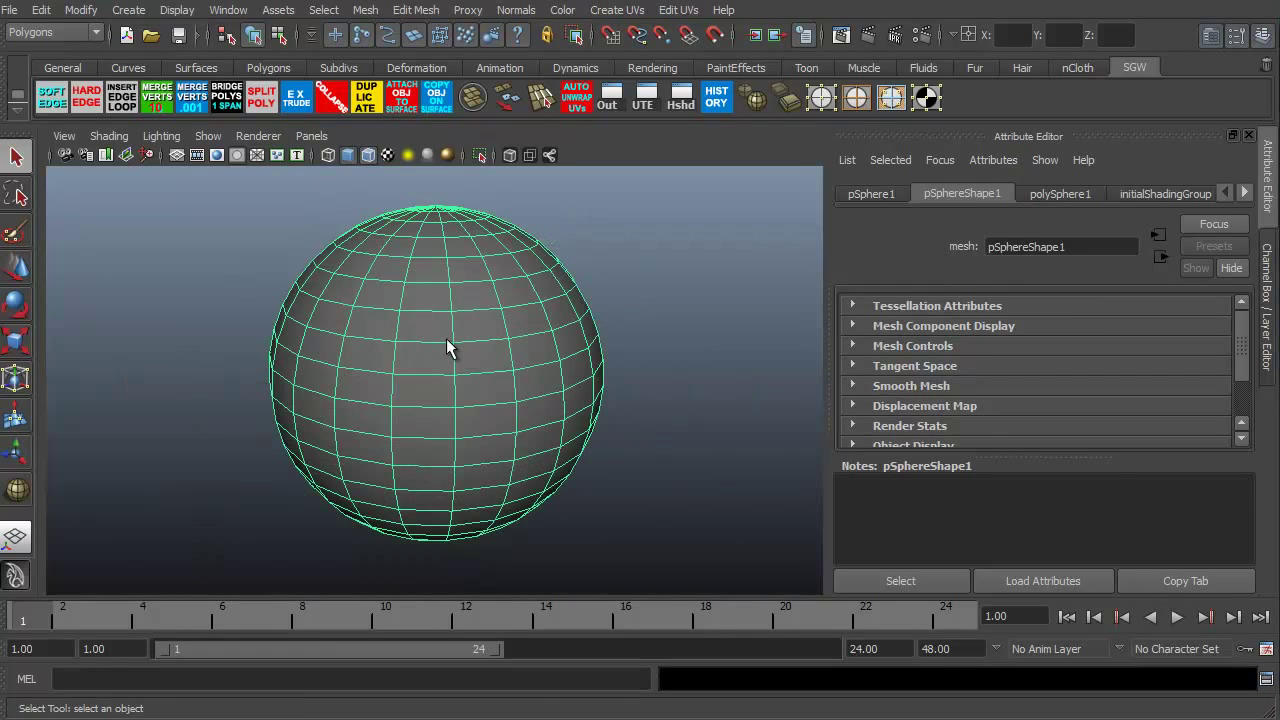
Switch the sphere to Vertex selection and return it to Object Mode with its marking menu
right_click(447, 347)
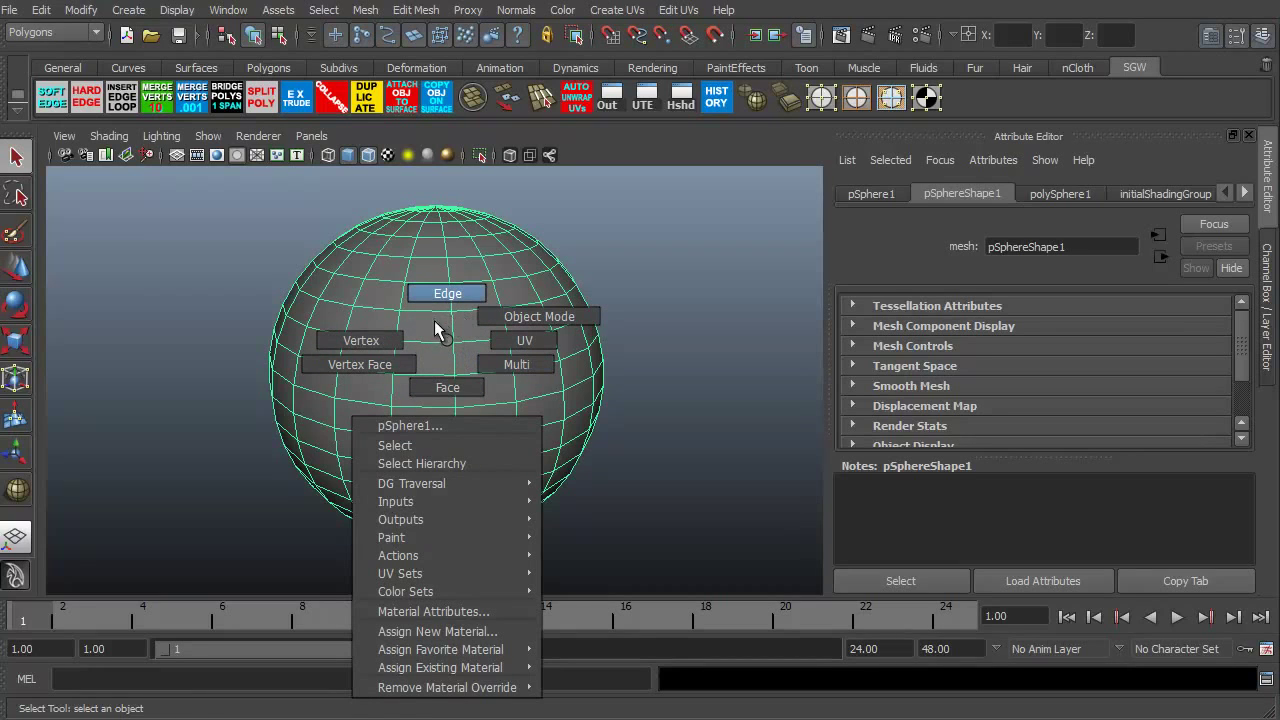
left_click(431, 323)
right_click(435, 326)
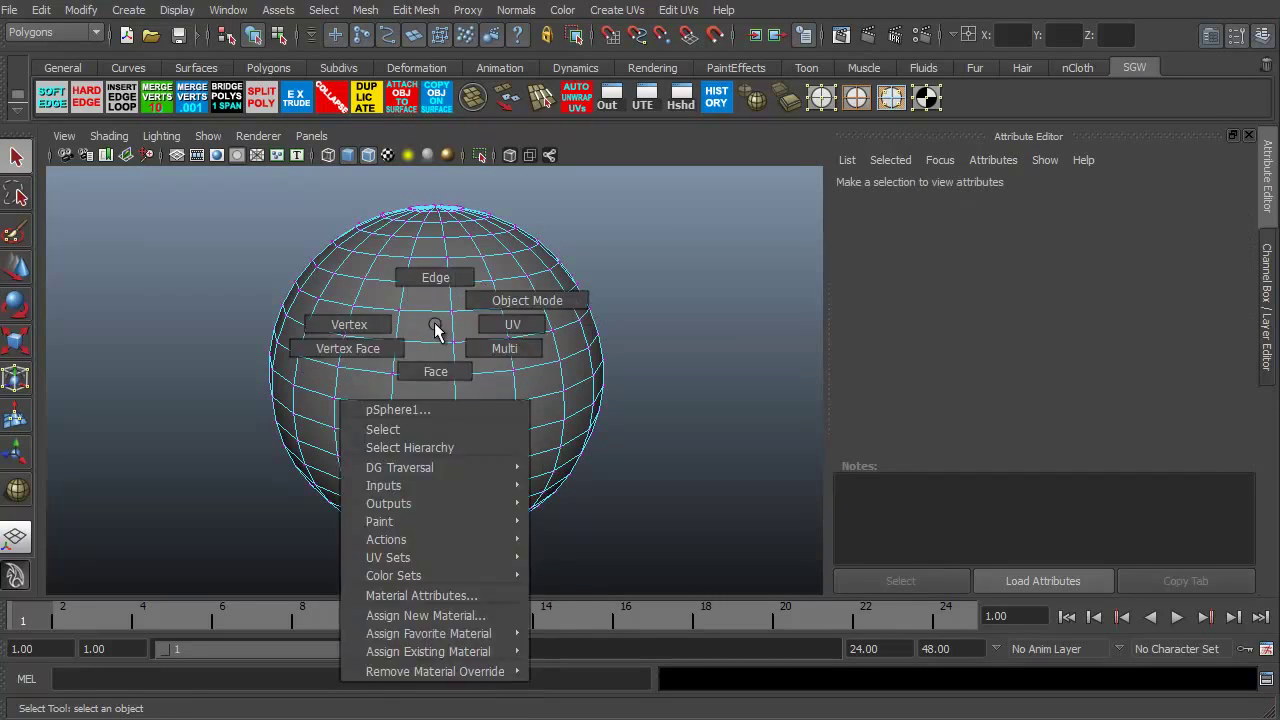
left_click(491, 300)
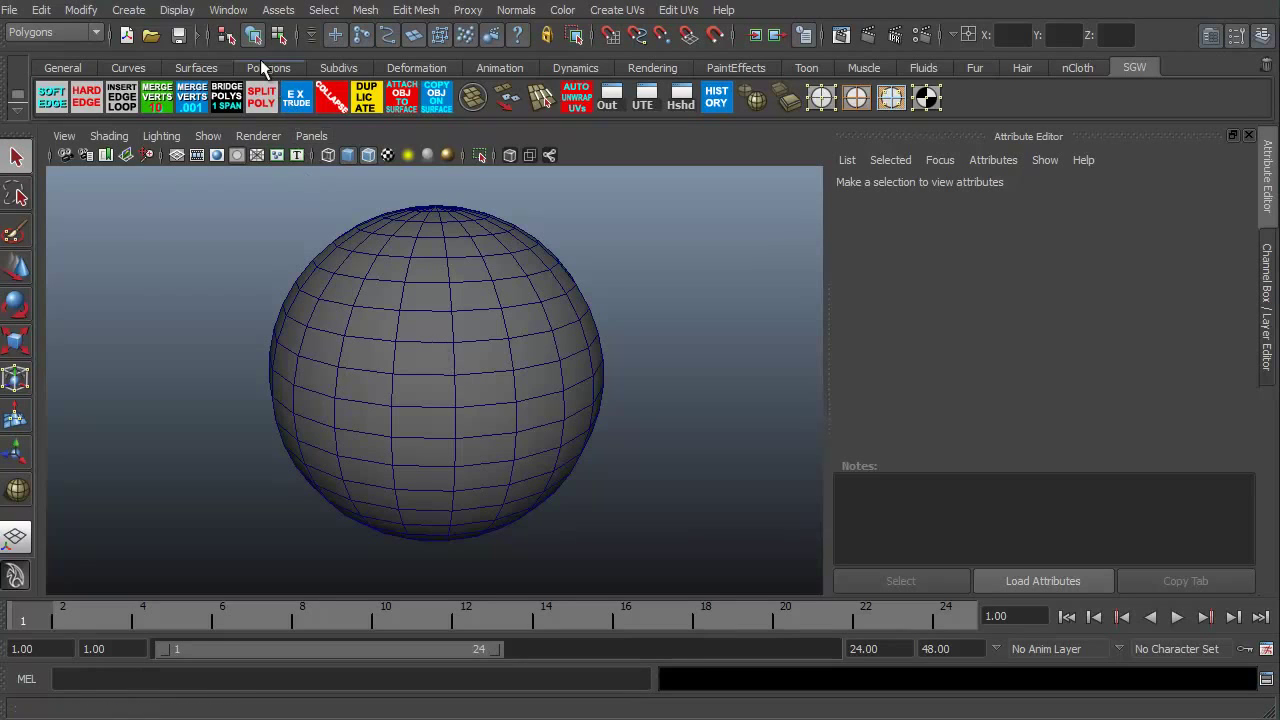
Open the Marking Menu Editor from Settings/Preferences and reposition it so all its settings are in view
left_click(229, 12)
mouse_move(257, 113)
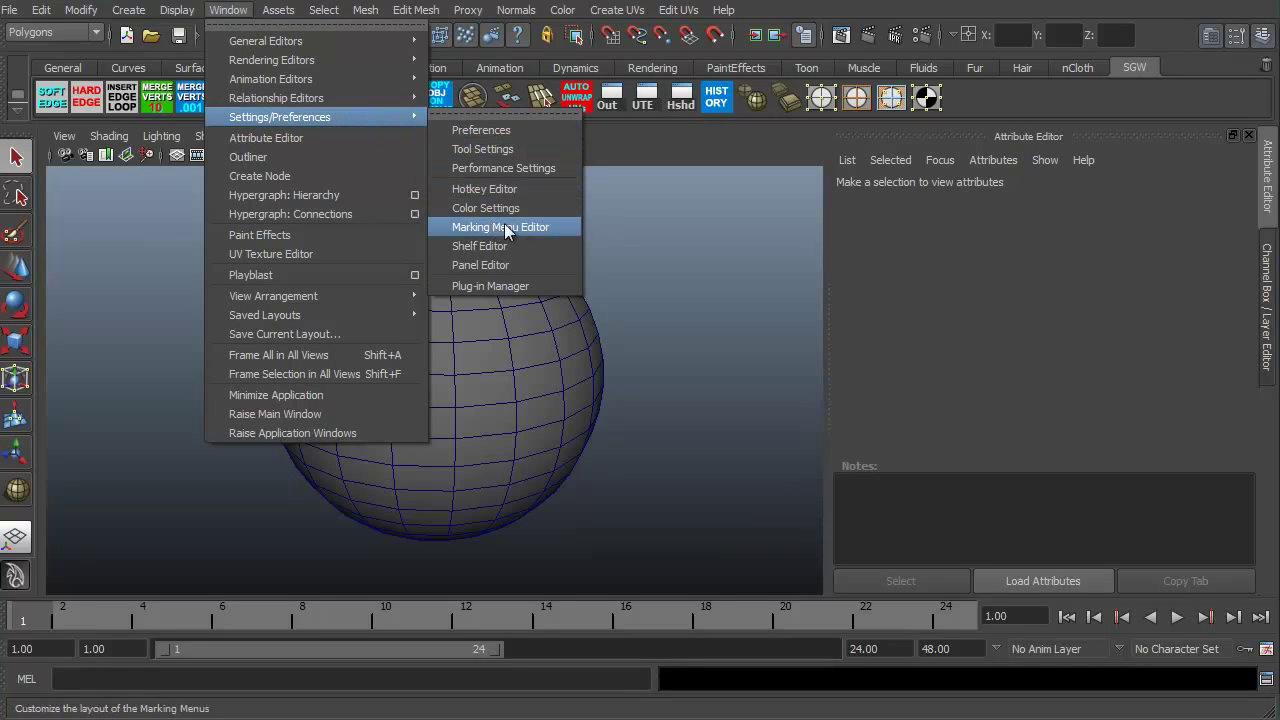
left_click(527, 229)
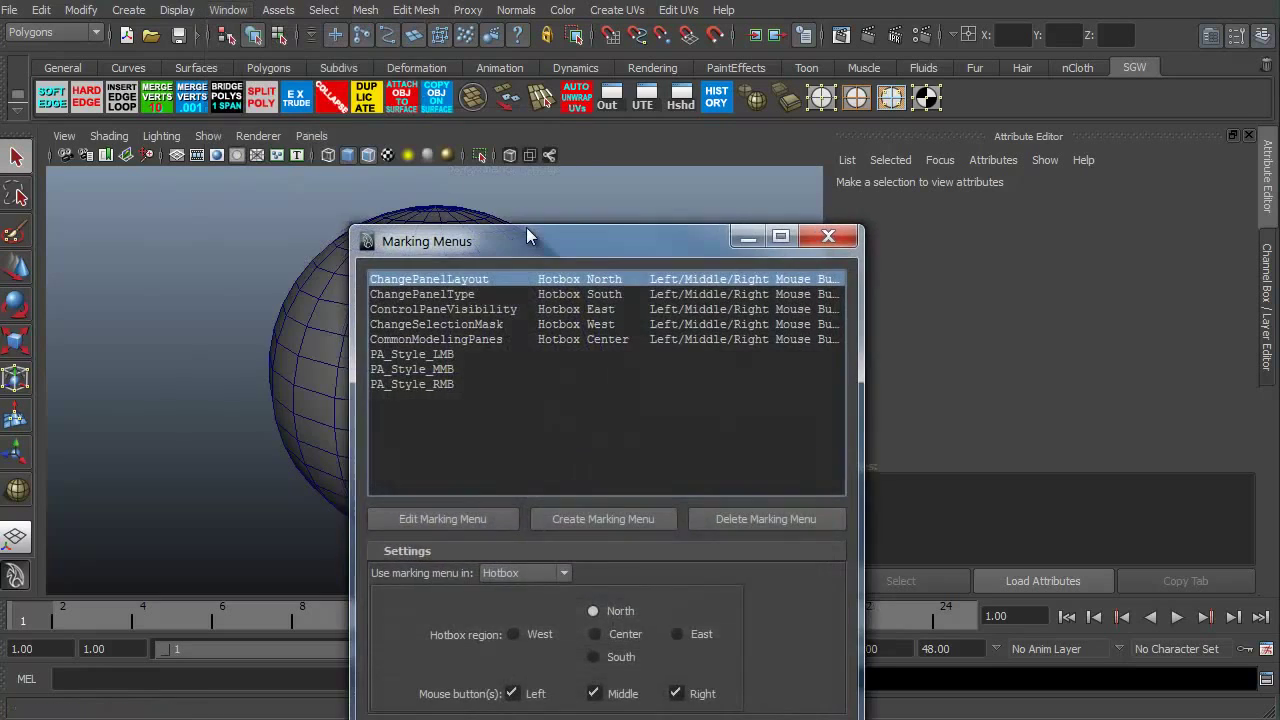
left_click_drag(525, 239, 469, 102)
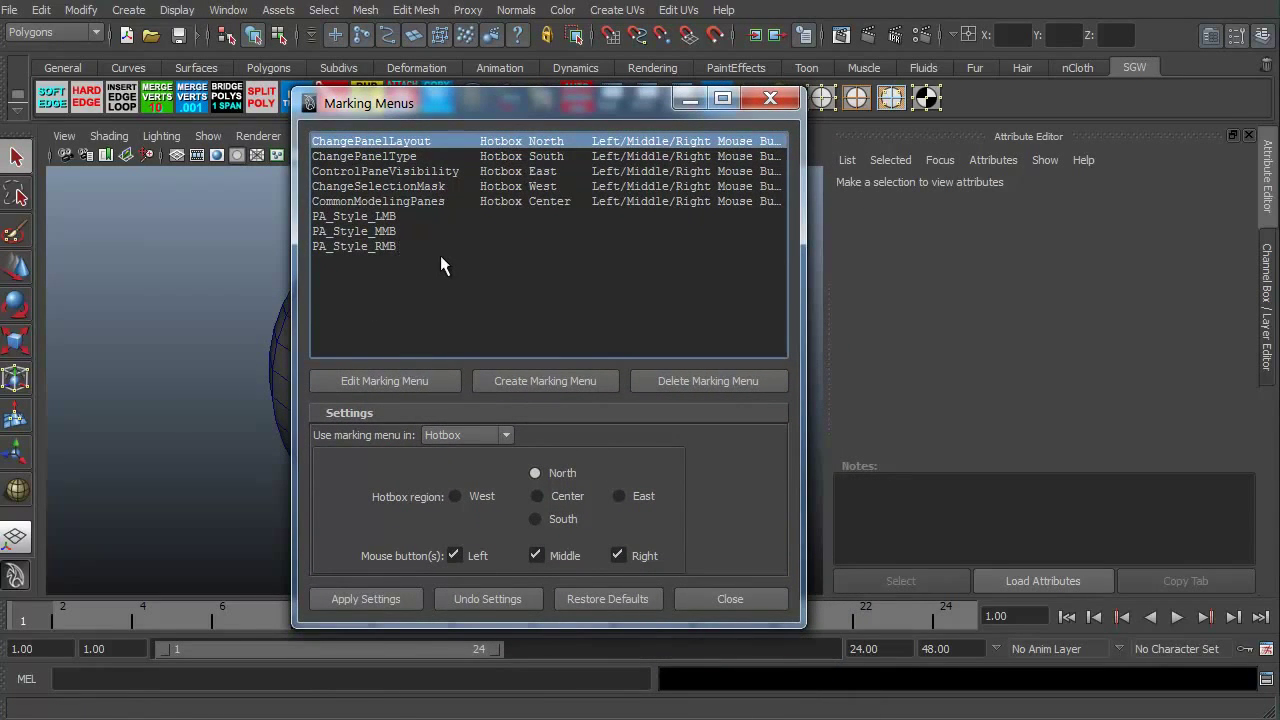
Start creating a new marking menu and move its window clear of the shelf's first tools
left_click(546, 381)
left_click_drag(330, 163, 572, 66)
left_click_drag(421, 108, 70, 712)
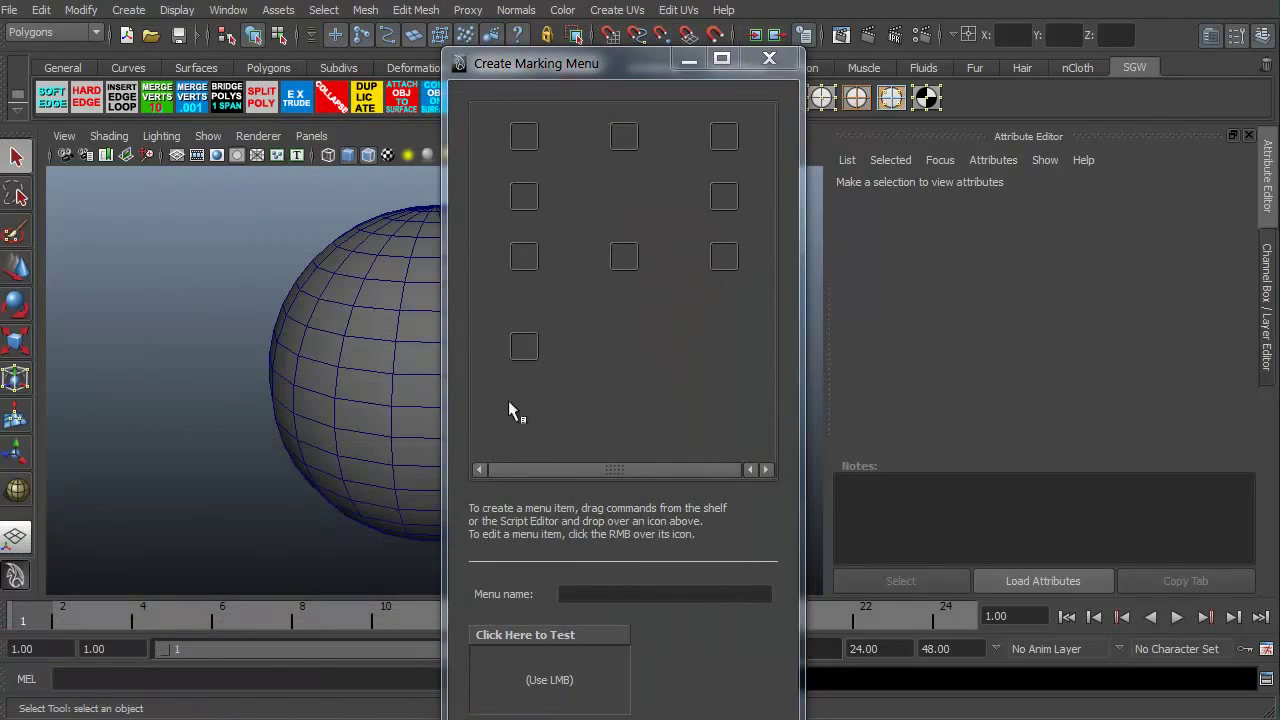
left_click_drag(561, 79, 659, 46)
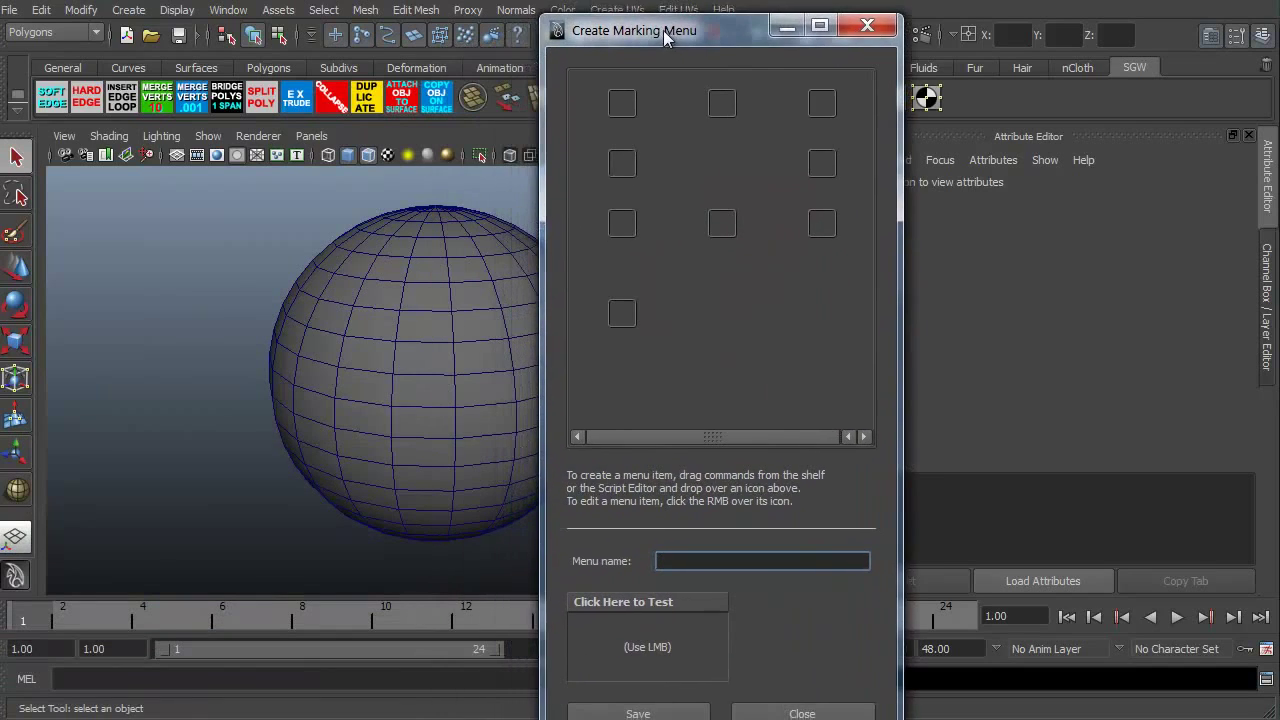
Add the Polygons shelf's Sphere, Cube, Cylinder and Plane to the marking menu's northwest, northeast, southwest and southeast slots
left_click(256, 66)
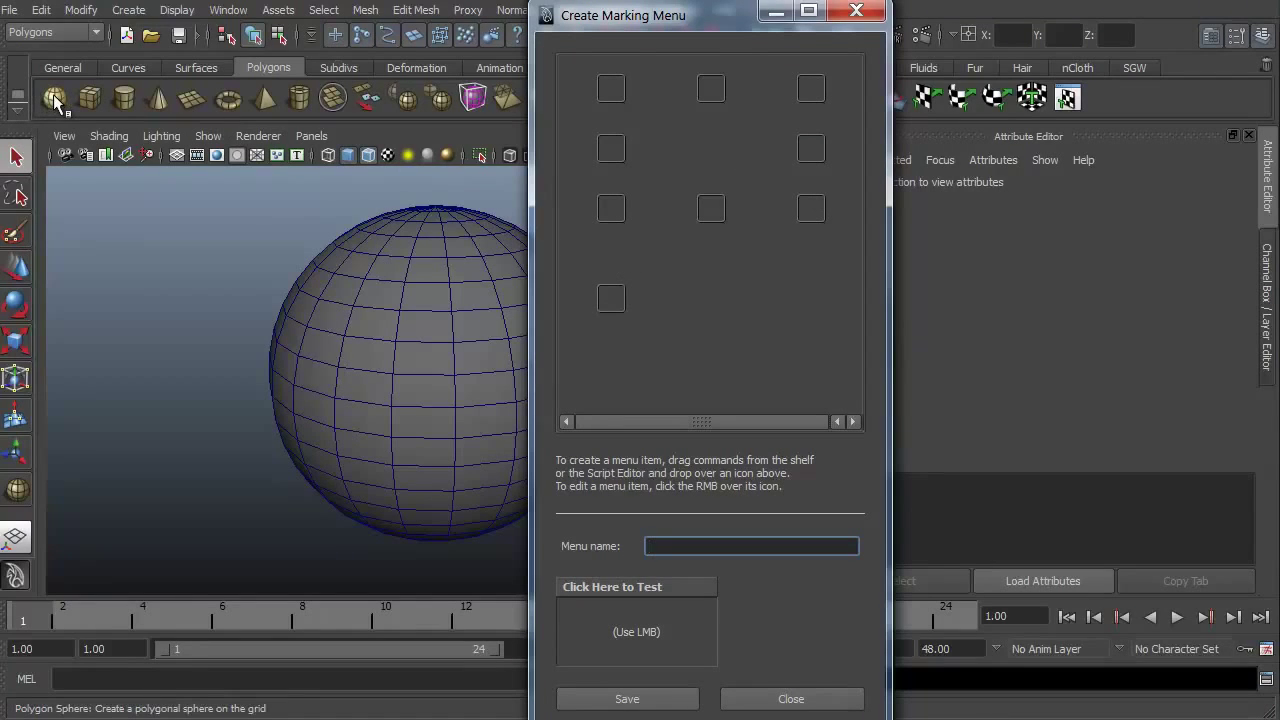
middle_click_drag(54, 99, 606, 86)
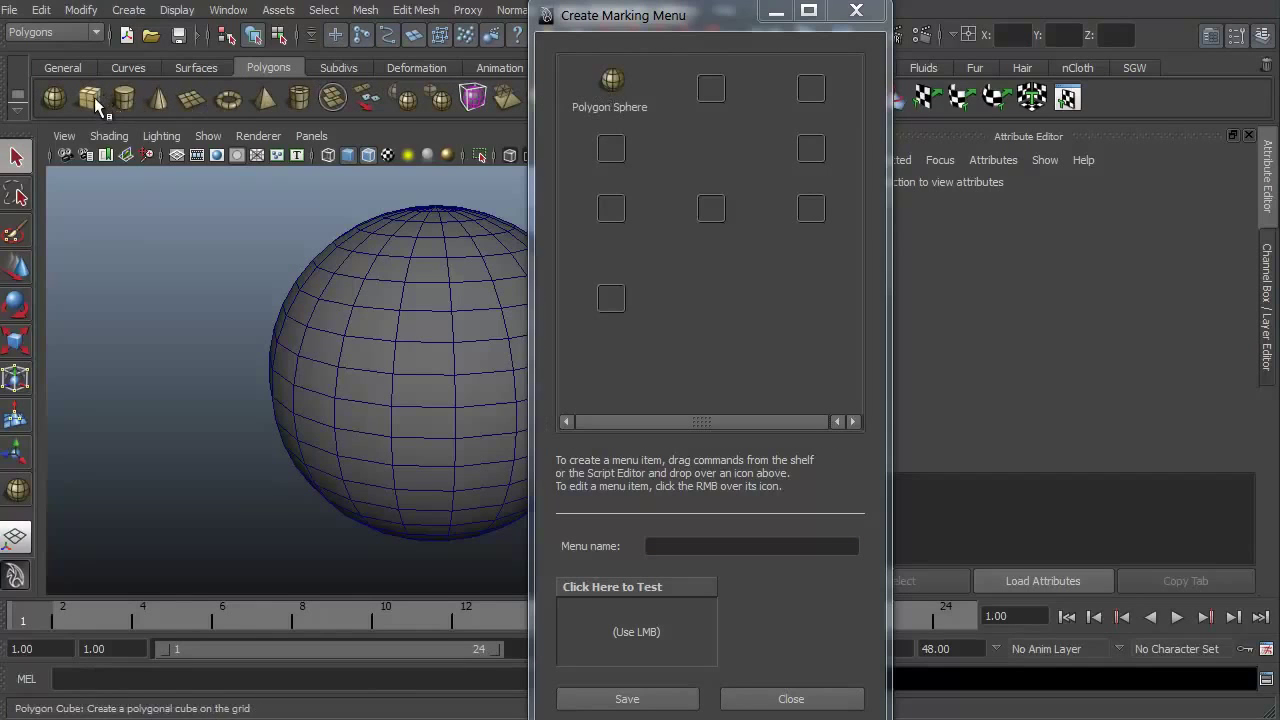
middle_click_drag(97, 104, 806, 85)
middle_click_drag(119, 103, 609, 211)
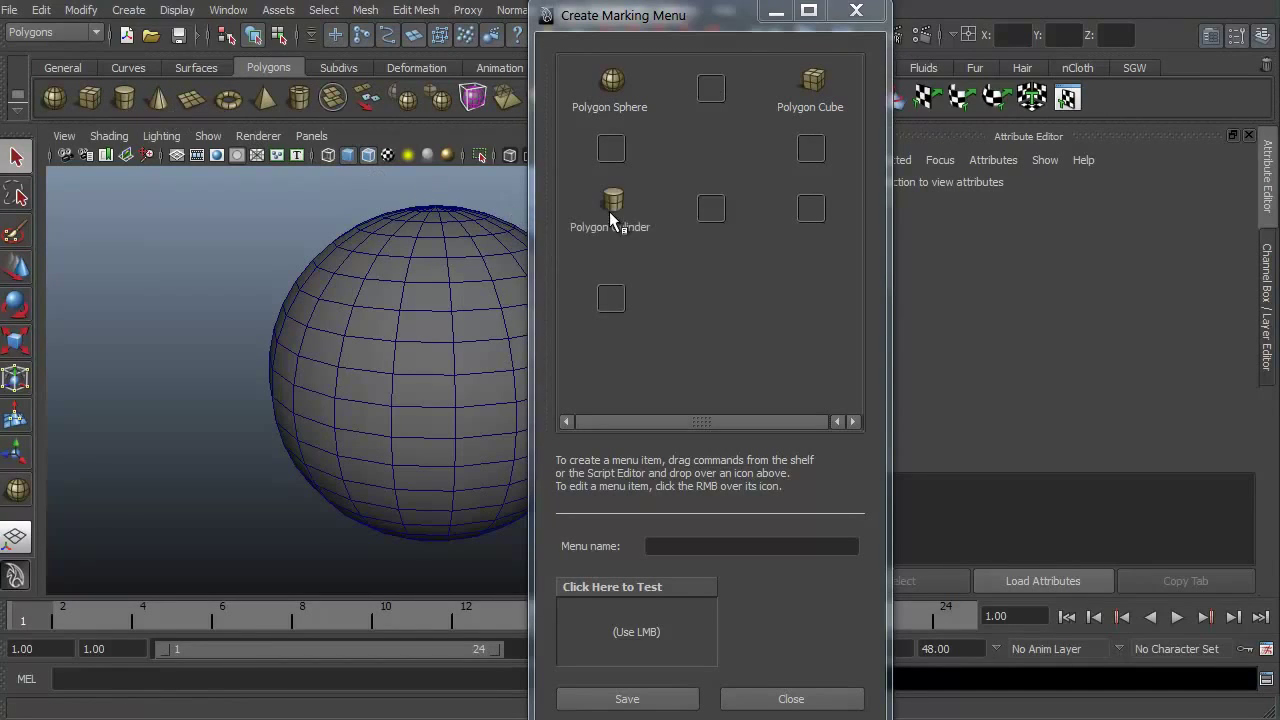
middle_click_drag(192, 100, 561, 193)
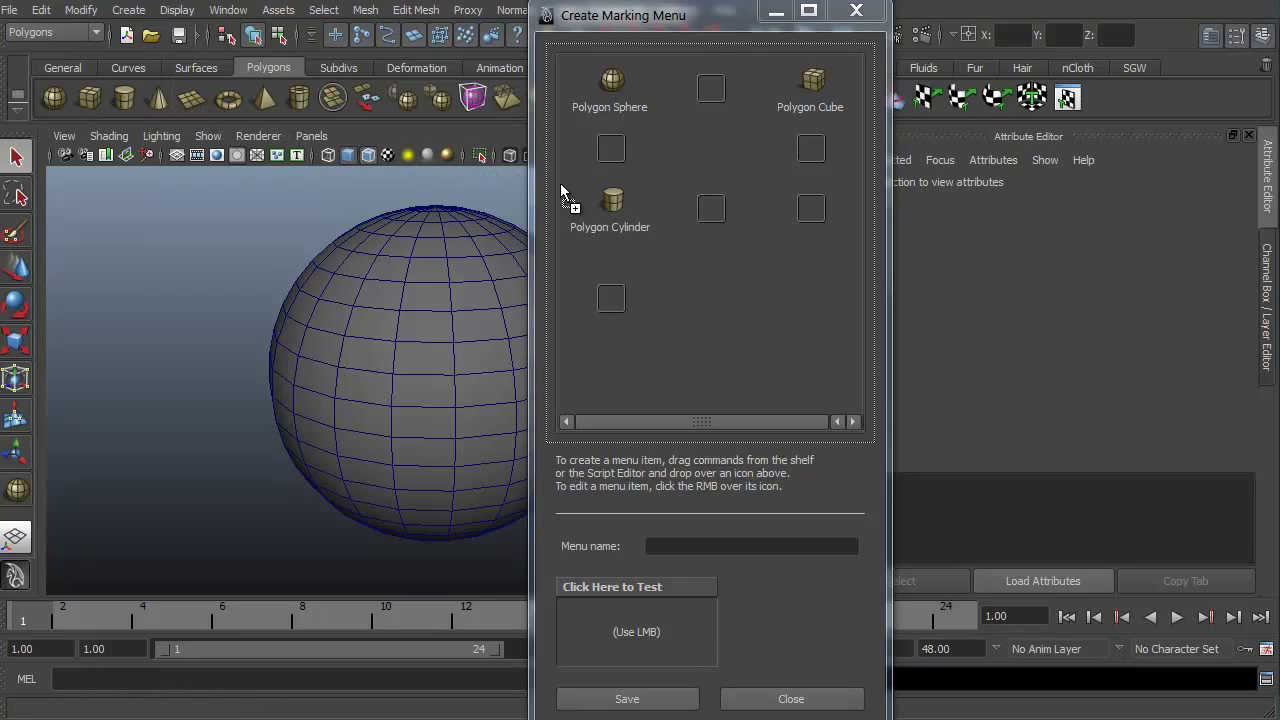
middle_click_drag(810, 208, 810, 210)
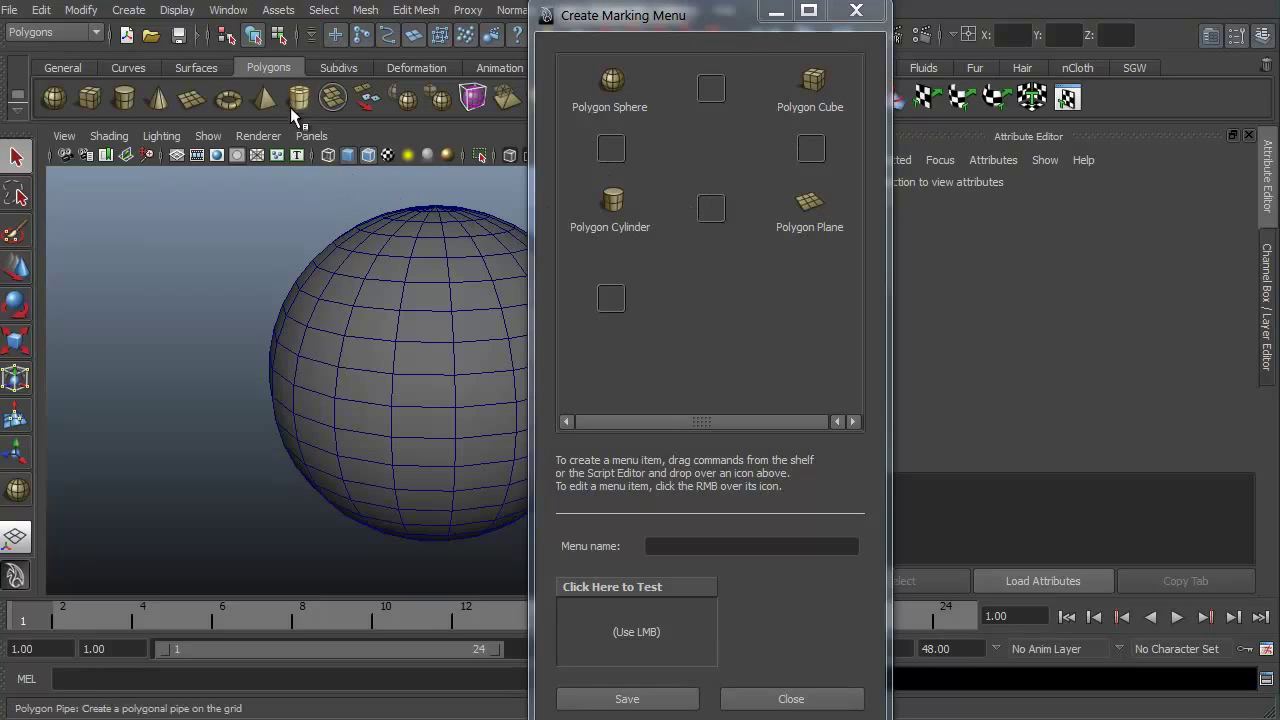
Add Polygon Pipe, Polygon Pyramid, Polygon Torus and Combine to the marking menu's north, south, west and east slots
middle_click_drag(297, 101, 712, 79)
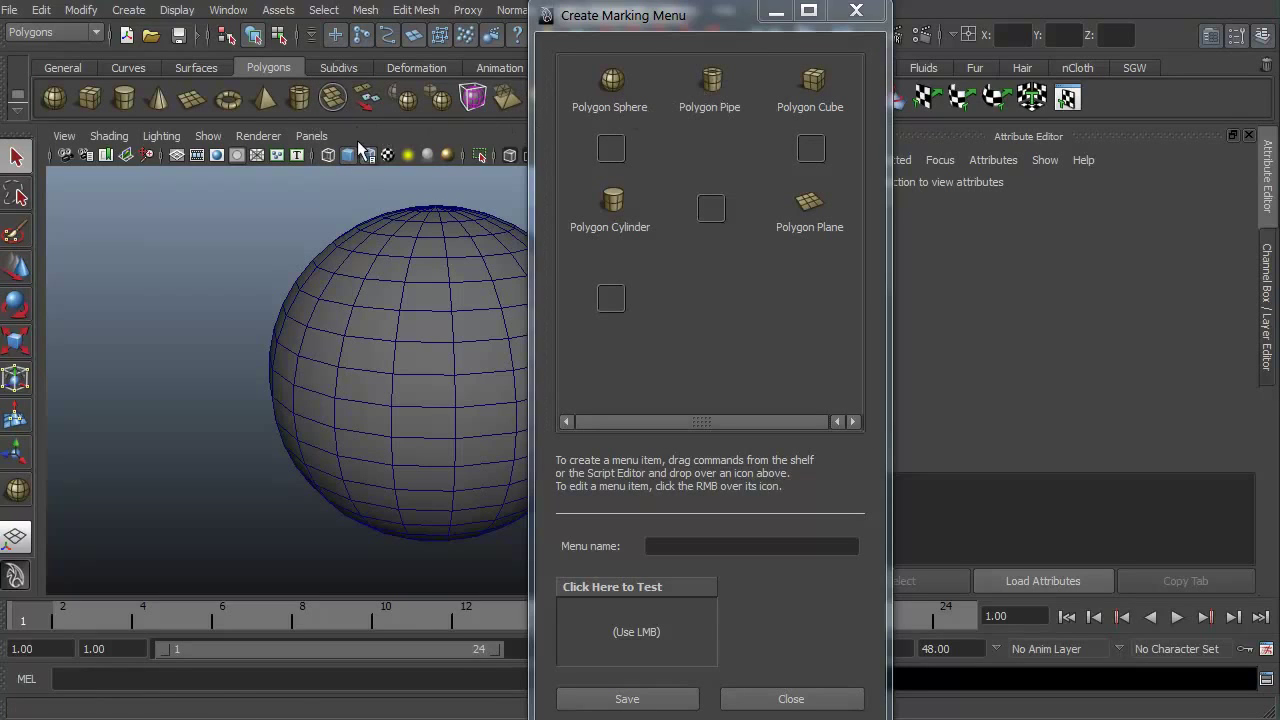
middle_click_drag(266, 100, 703, 210)
middle_click_drag(234, 97, 610, 153)
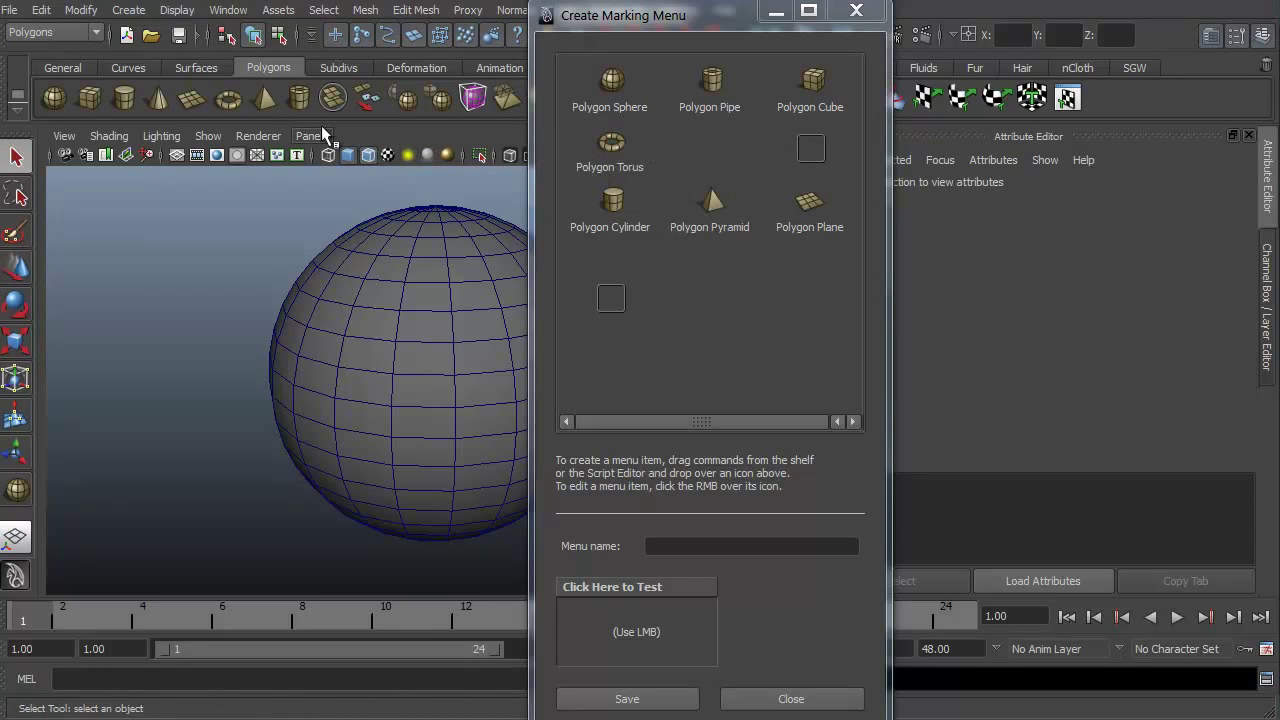
middle_click_drag(333, 100, 811, 149)
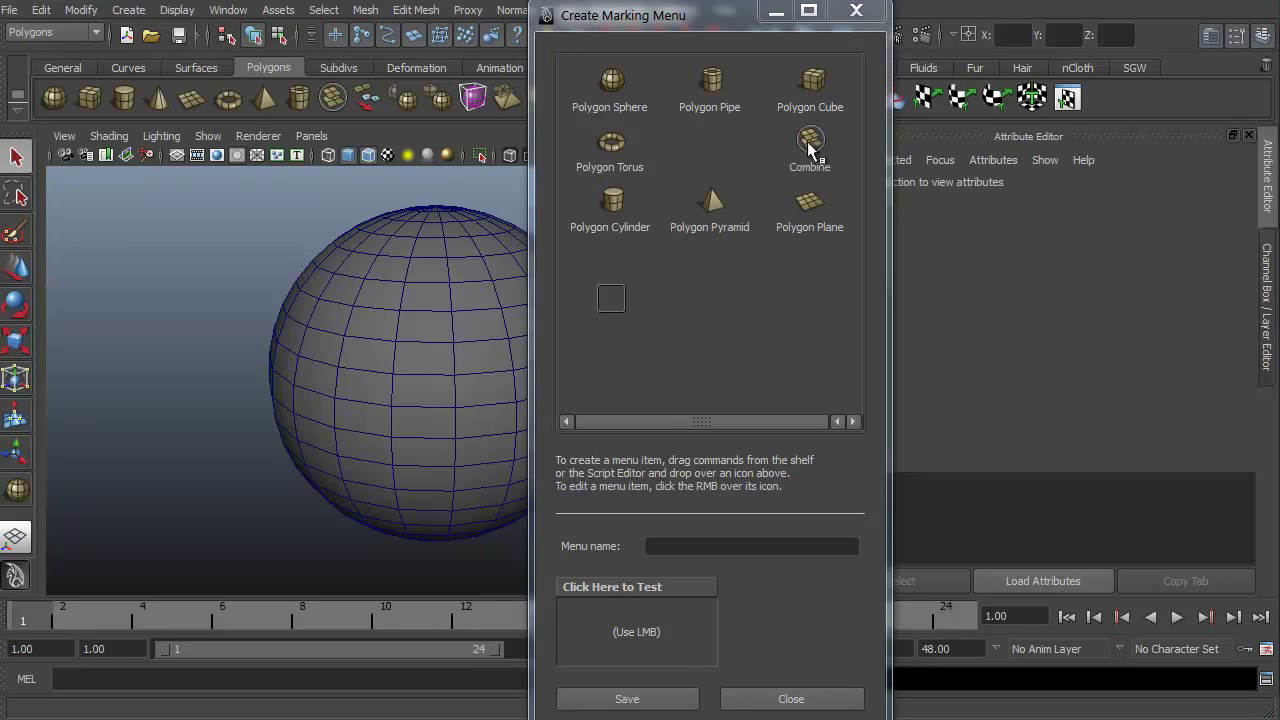
Name the marking menu Demo, try to save it, and dismiss the resulting alert
left_click(686, 546)
left_click_drag(680, 20, 676, 8)
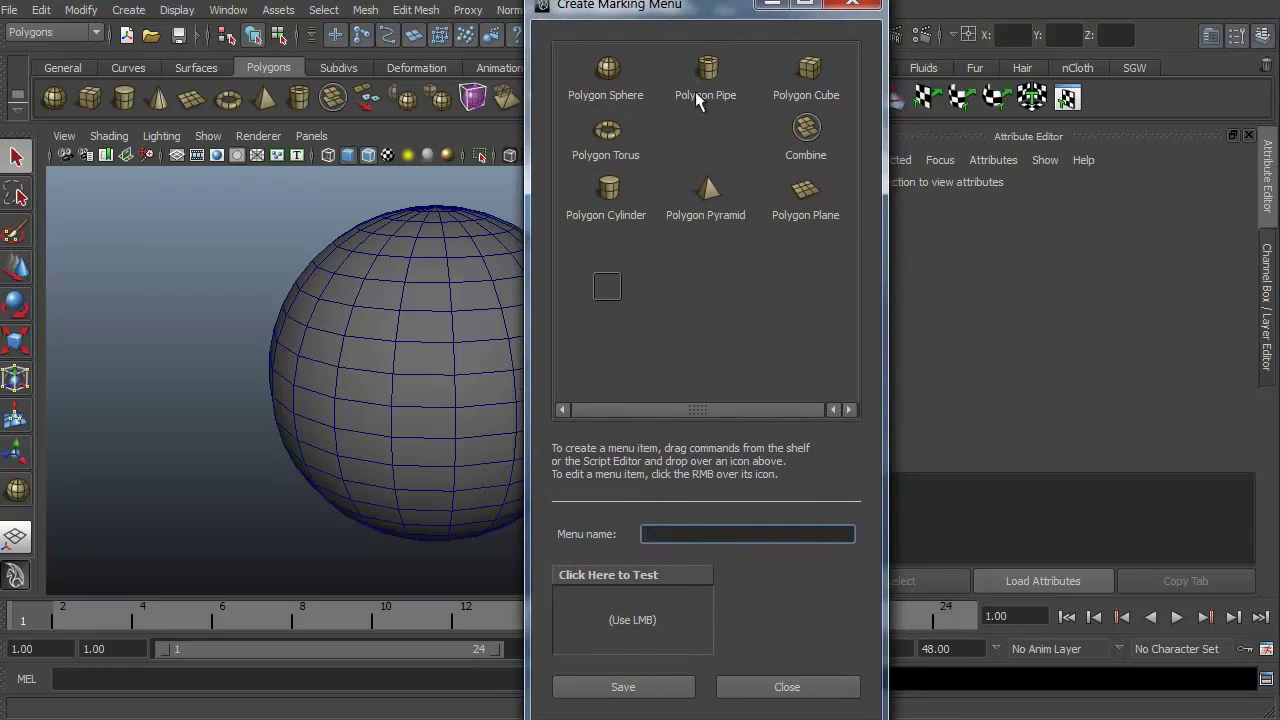
type("Demo")
left_click(671, 689)
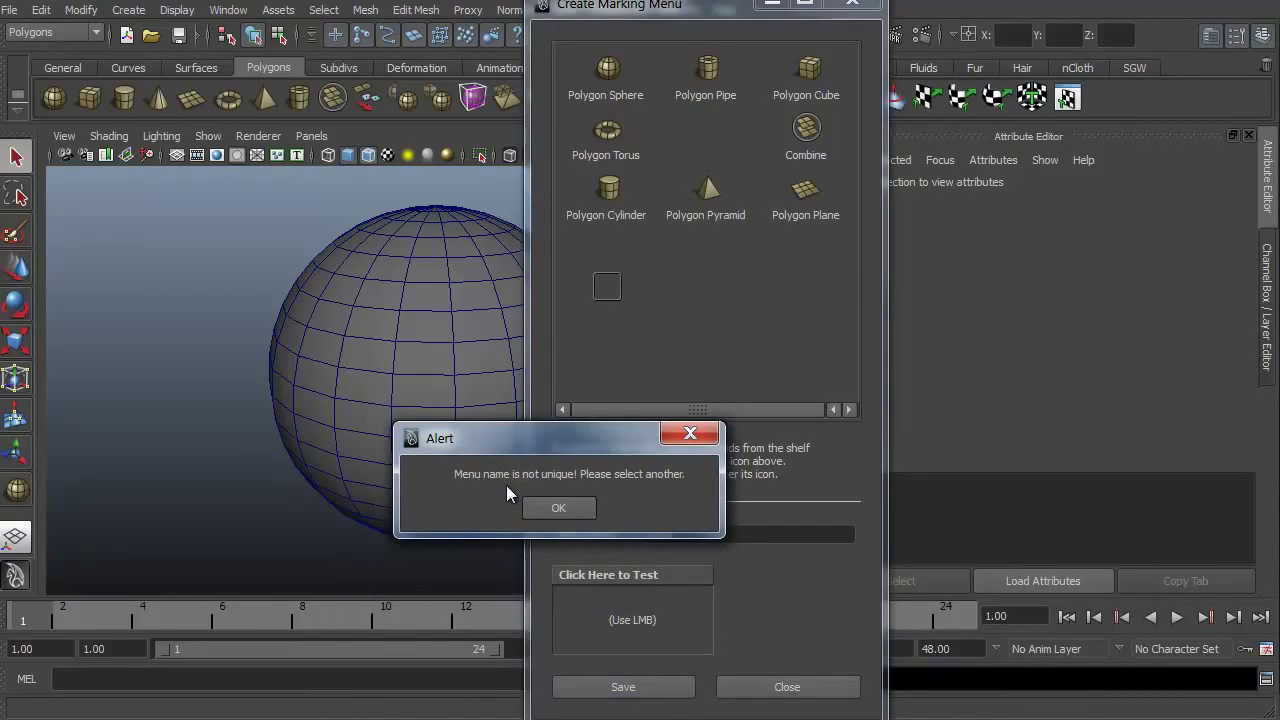
left_click(690, 437)
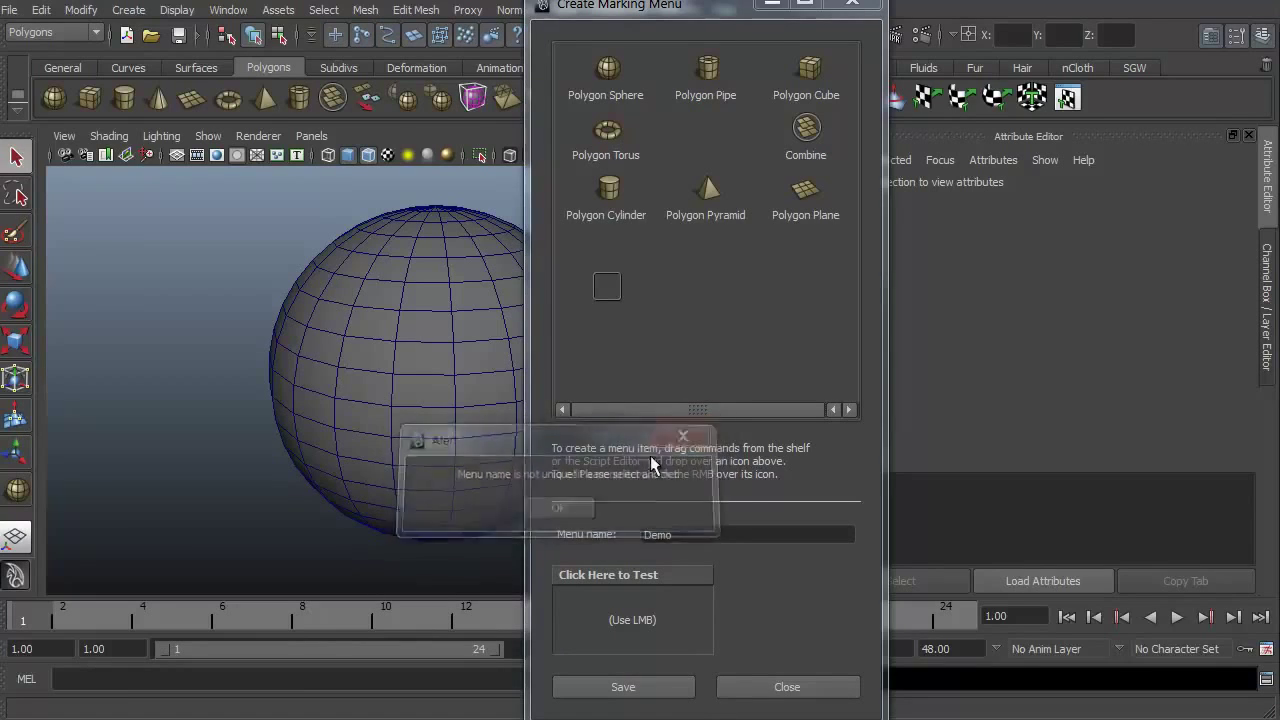
Rename the marking menu as Demotest, save it, and close its creation window
left_click(695, 535)
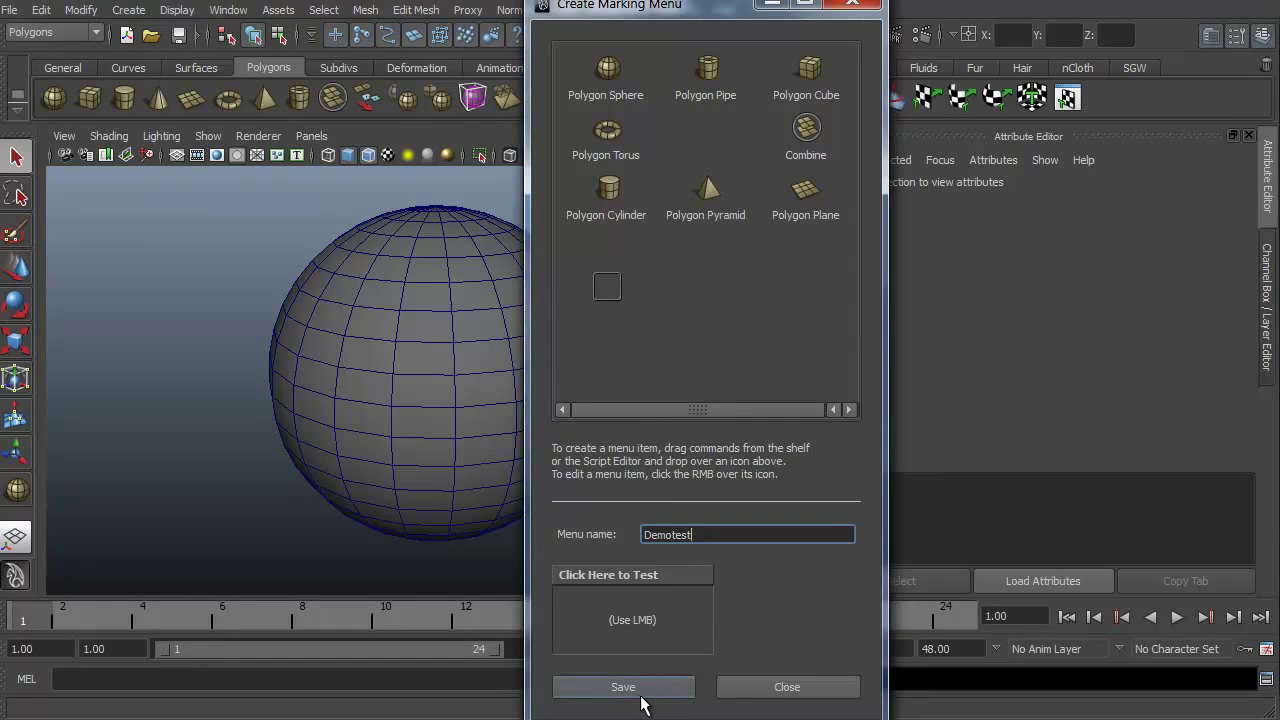
left_click(737, 692)
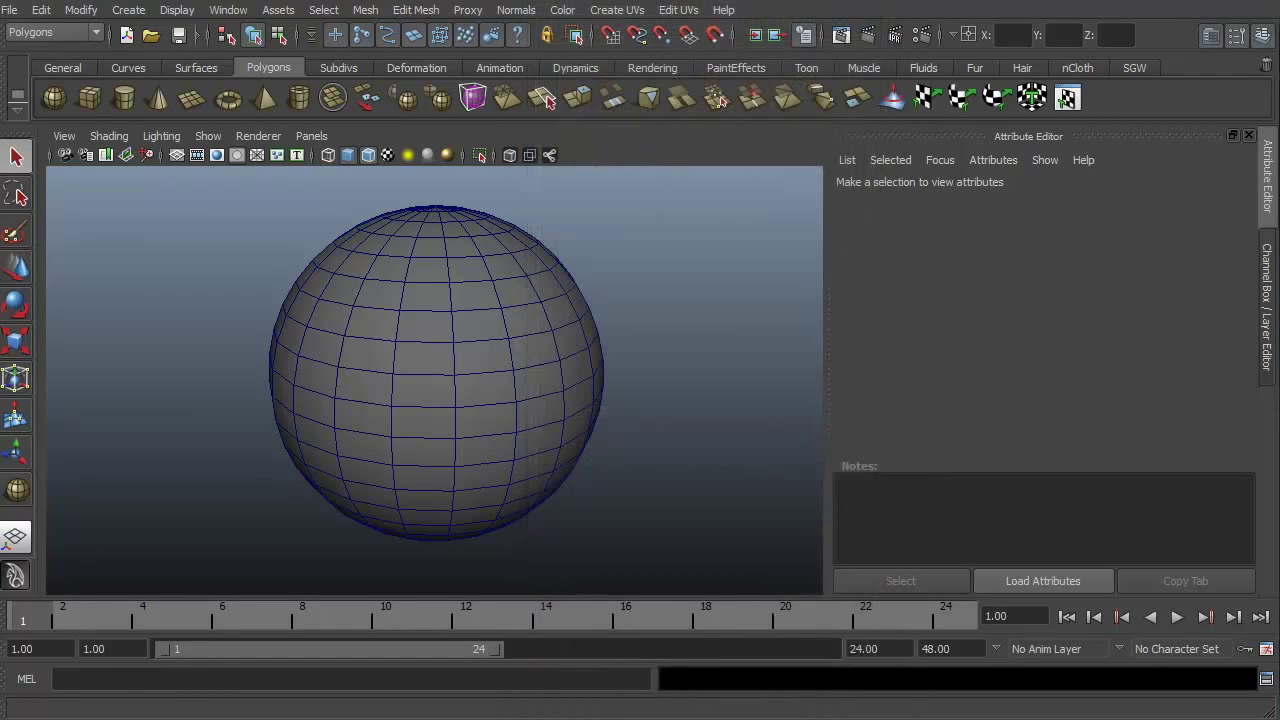
left_click_drag(529, 319, 625, 79)
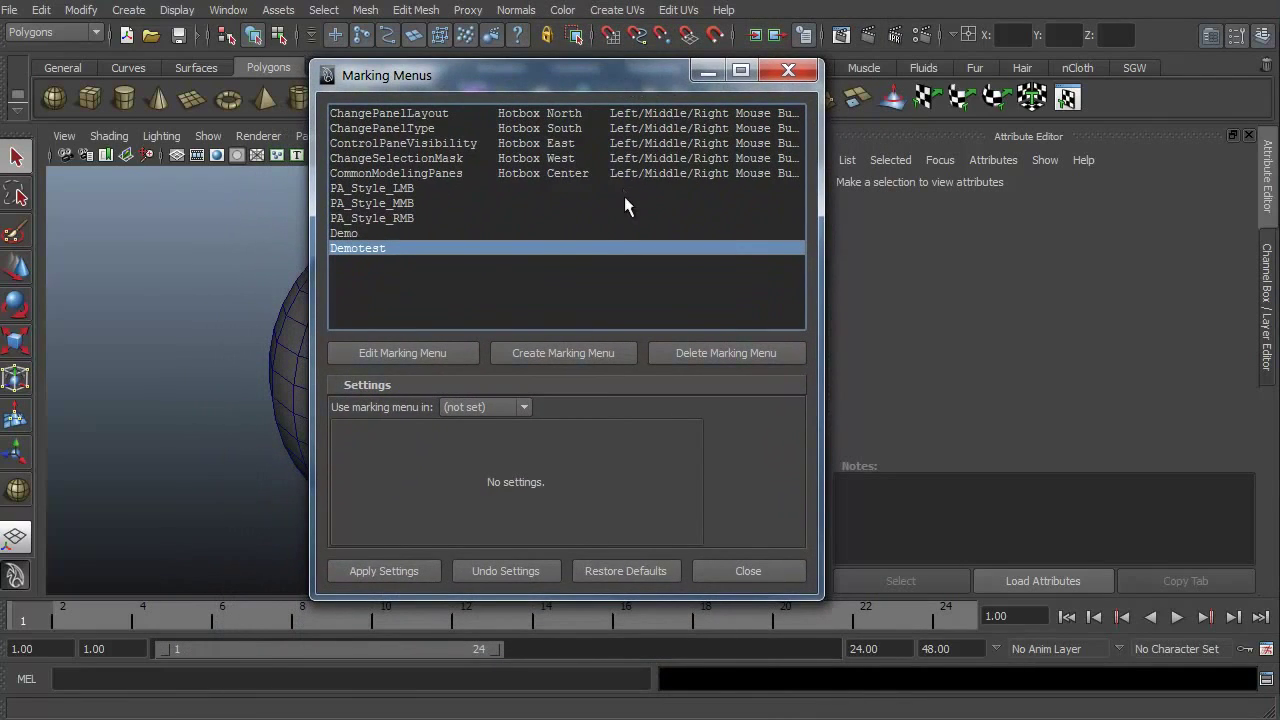
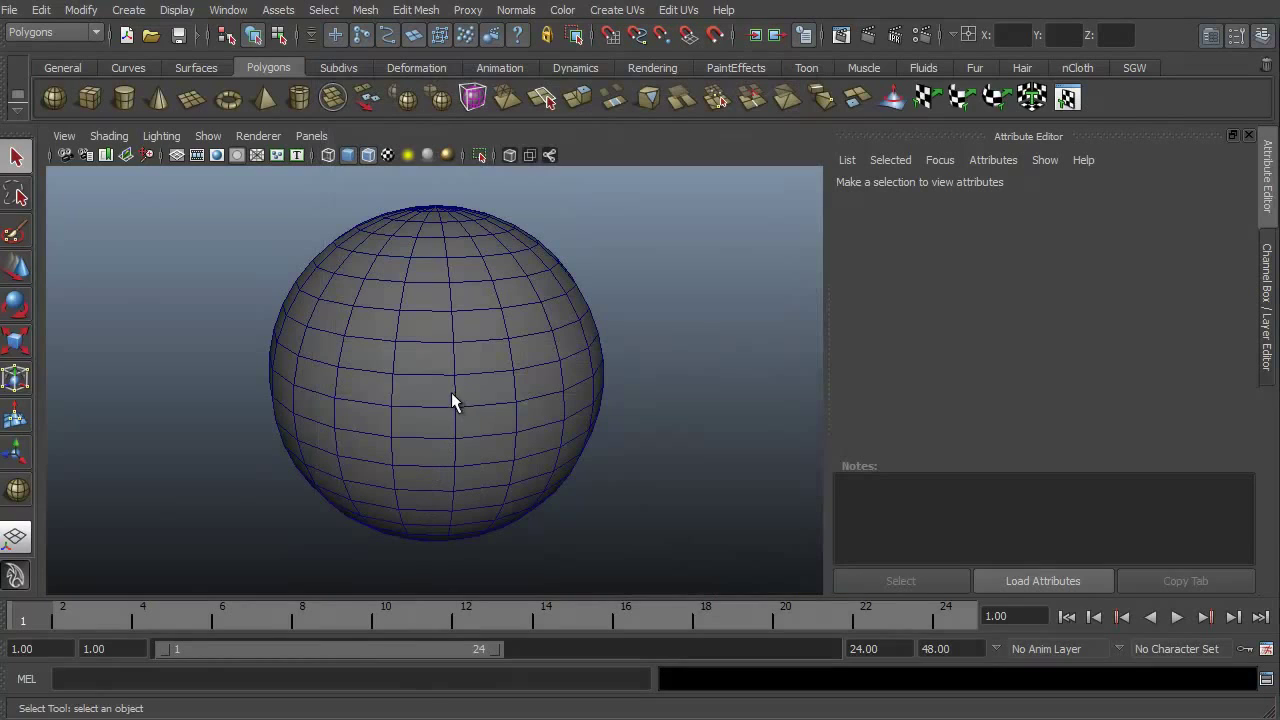
Open the Hotkey Editor and list the commands in the User Marking Menus category
left_click(225, 12)
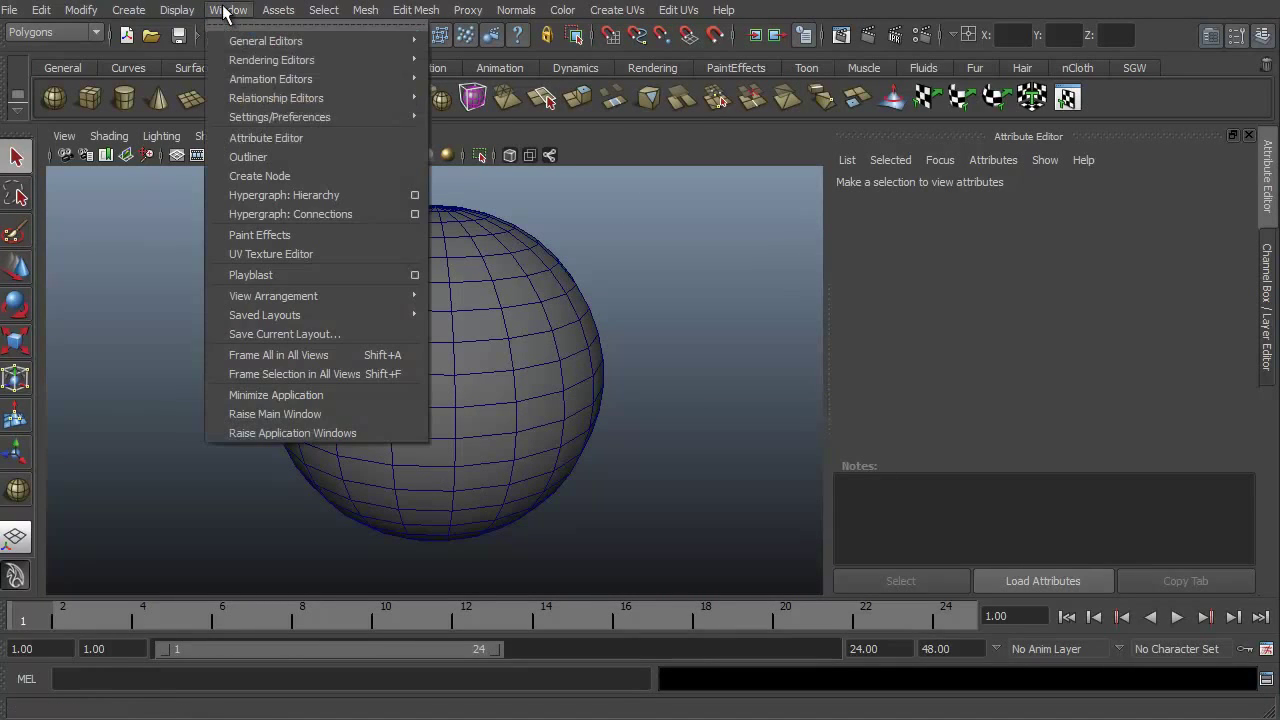
mouse_move(257, 113)
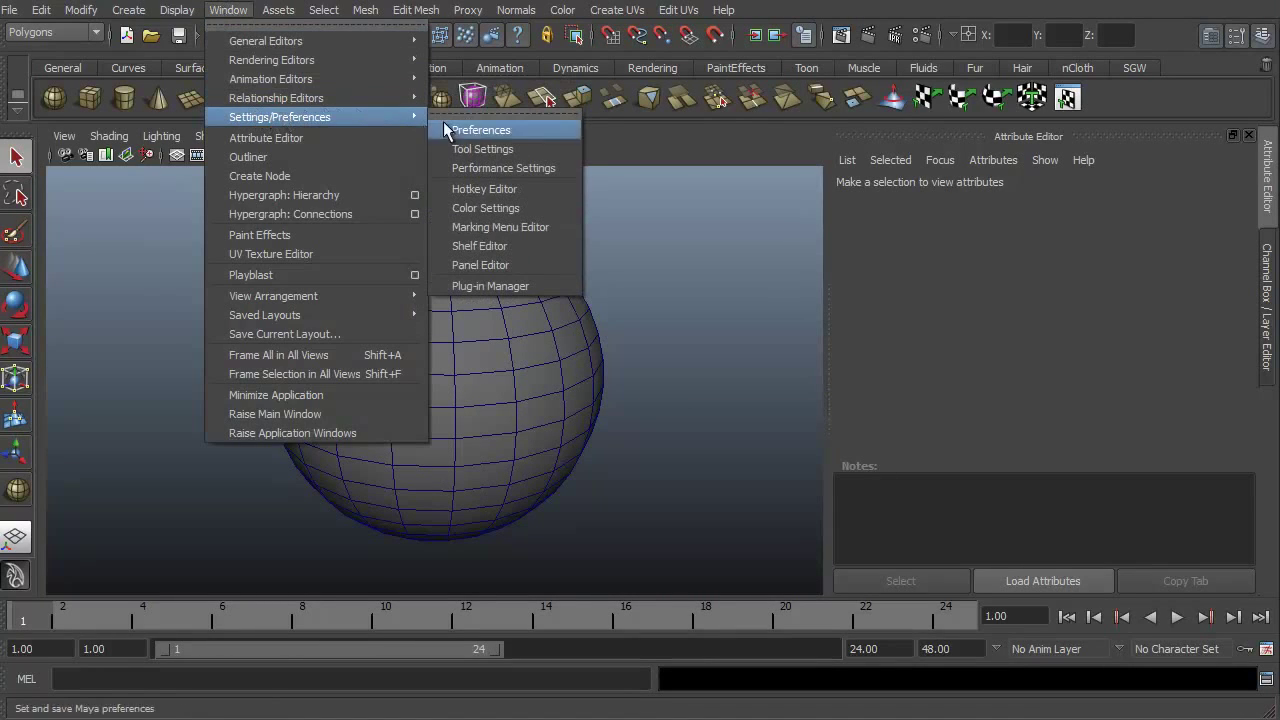
left_click(511, 190)
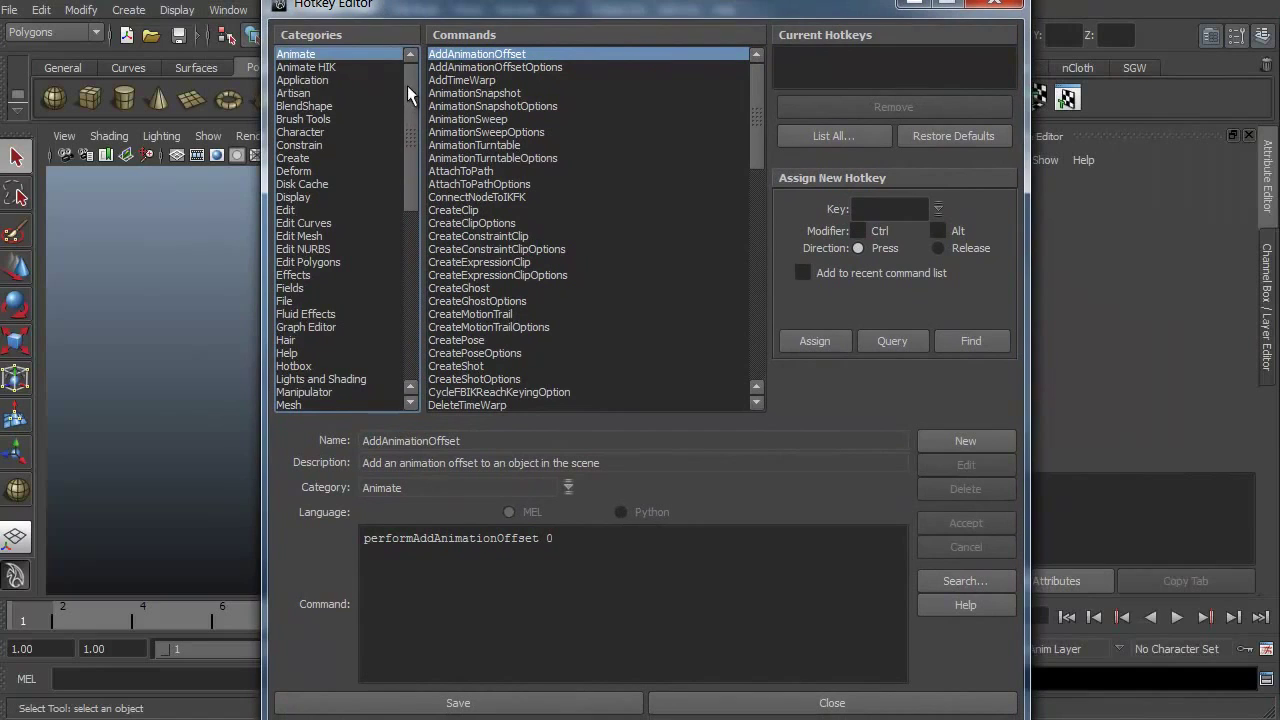
left_click_drag(407, 85, 429, 290)
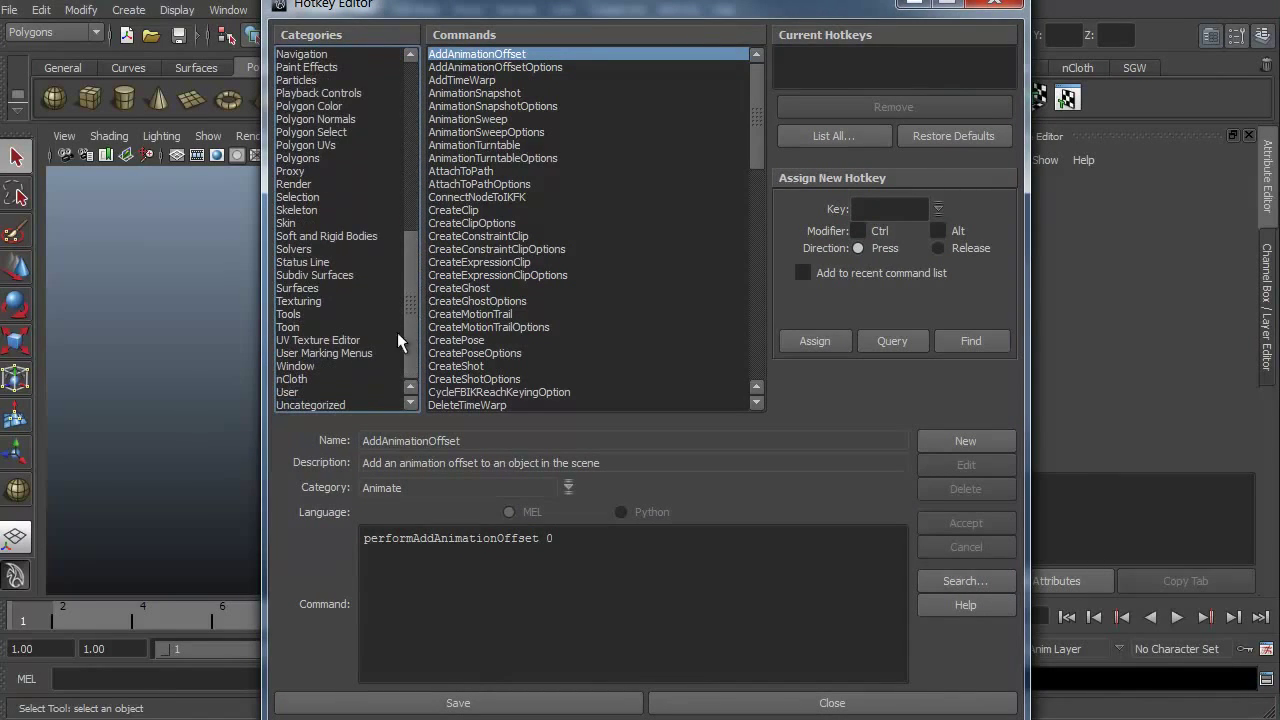
left_click(347, 354)
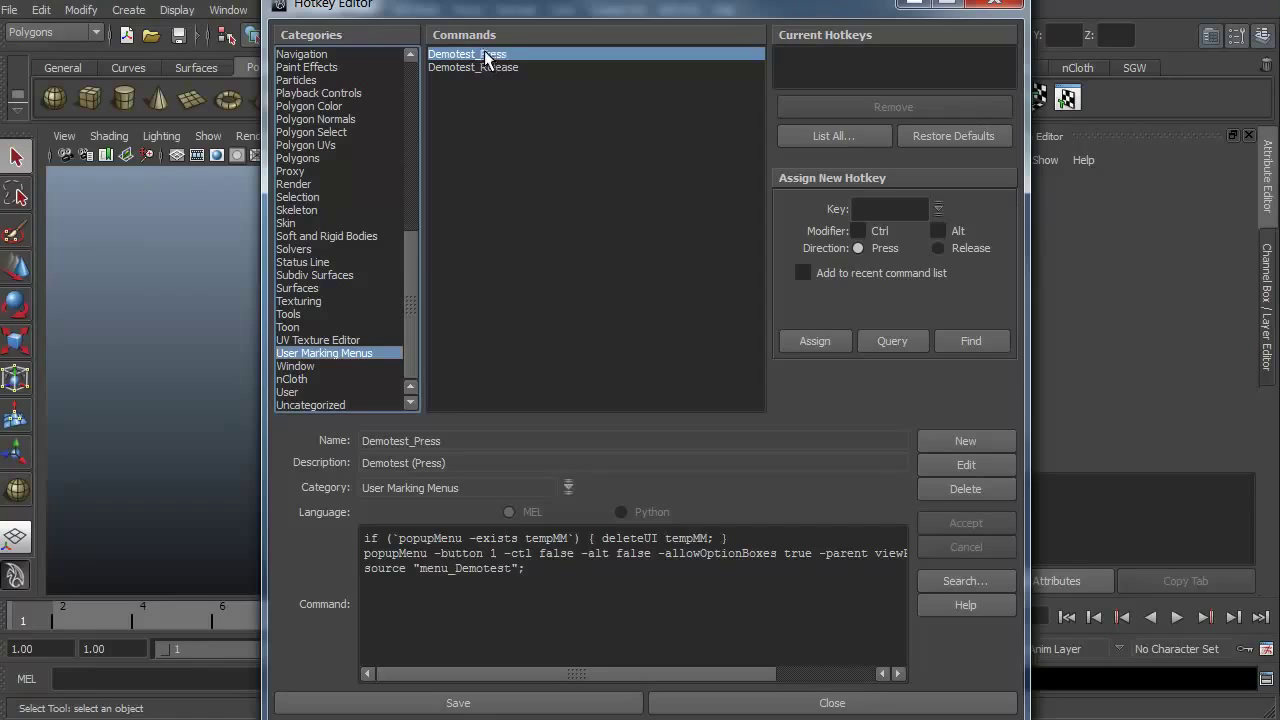
Assign Ctrl+Alt+q to Demotest_Press, accept the automatic release hotkey setup, then save and close the Hotkey Editor
left_click(872, 209)
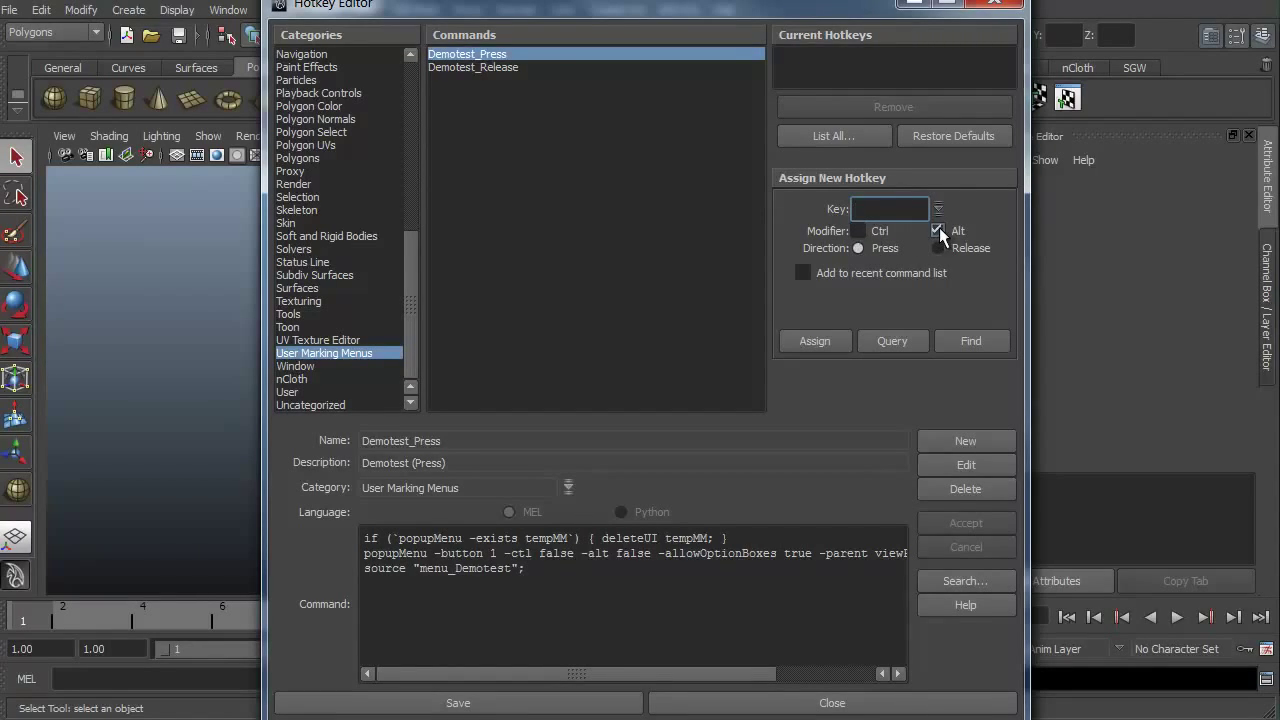
left_click(857, 231)
left_click(819, 341)
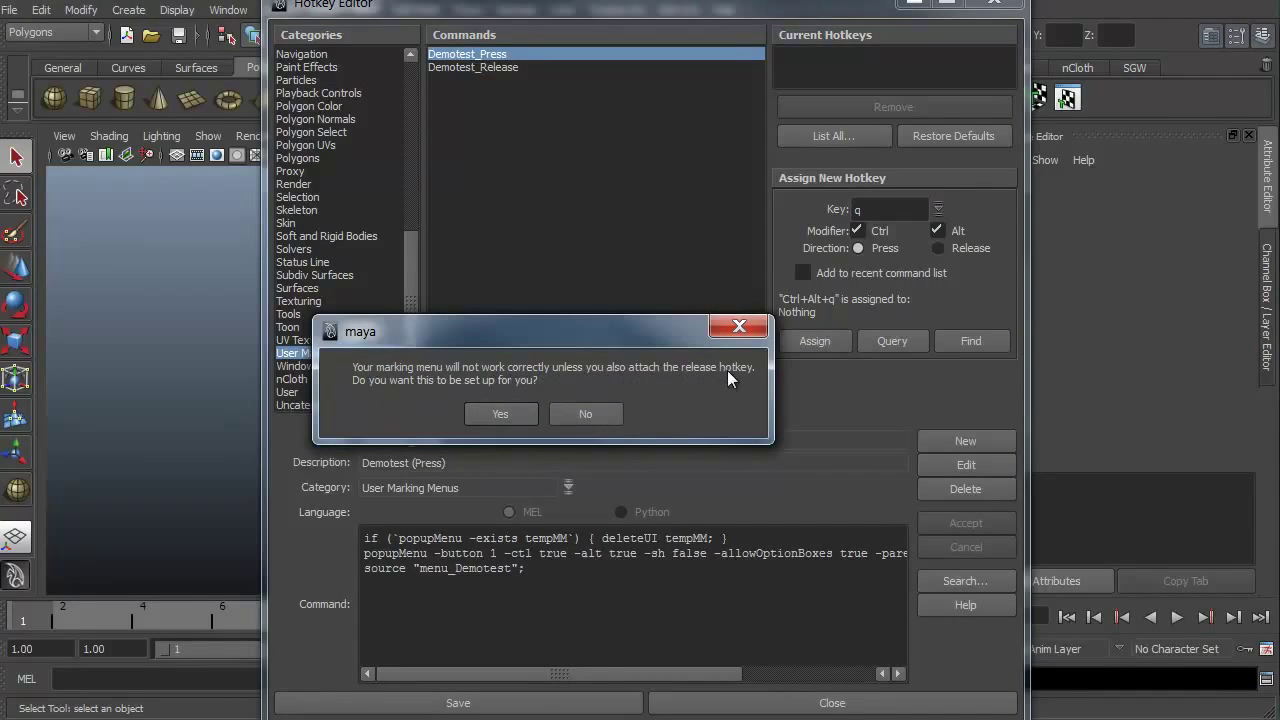
left_click(504, 415)
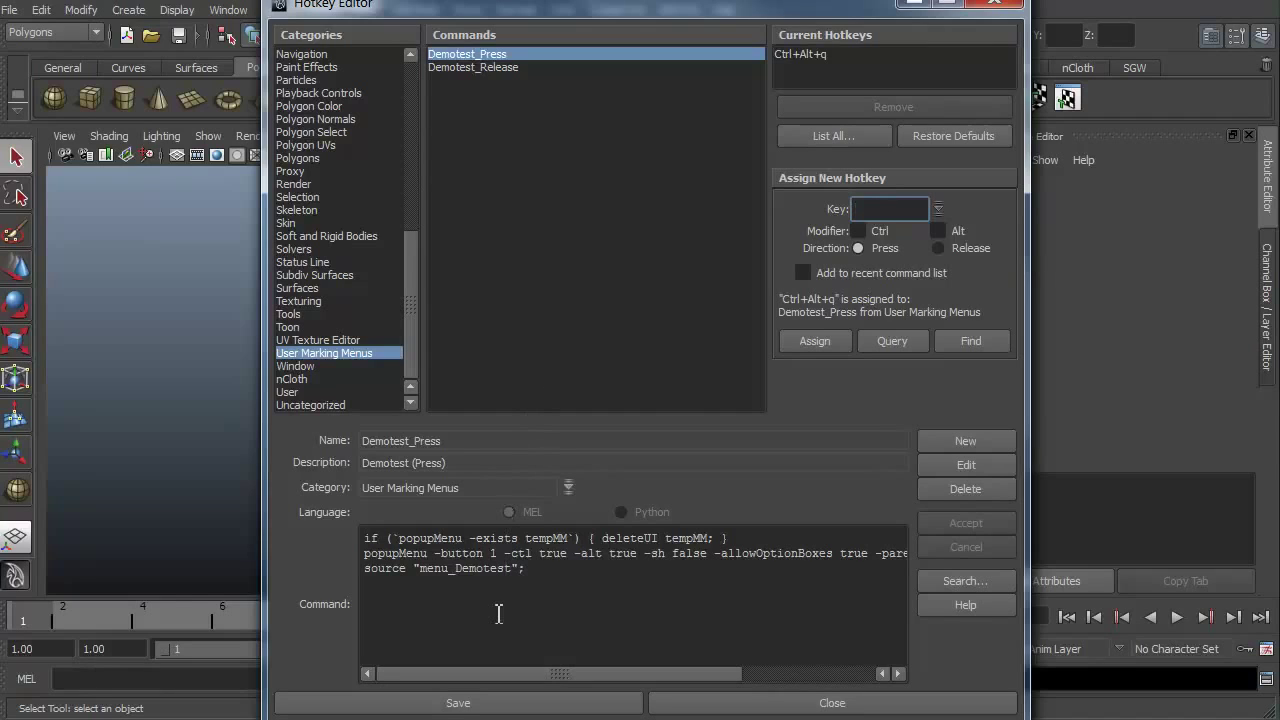
left_click(510, 704)
left_click(757, 704)
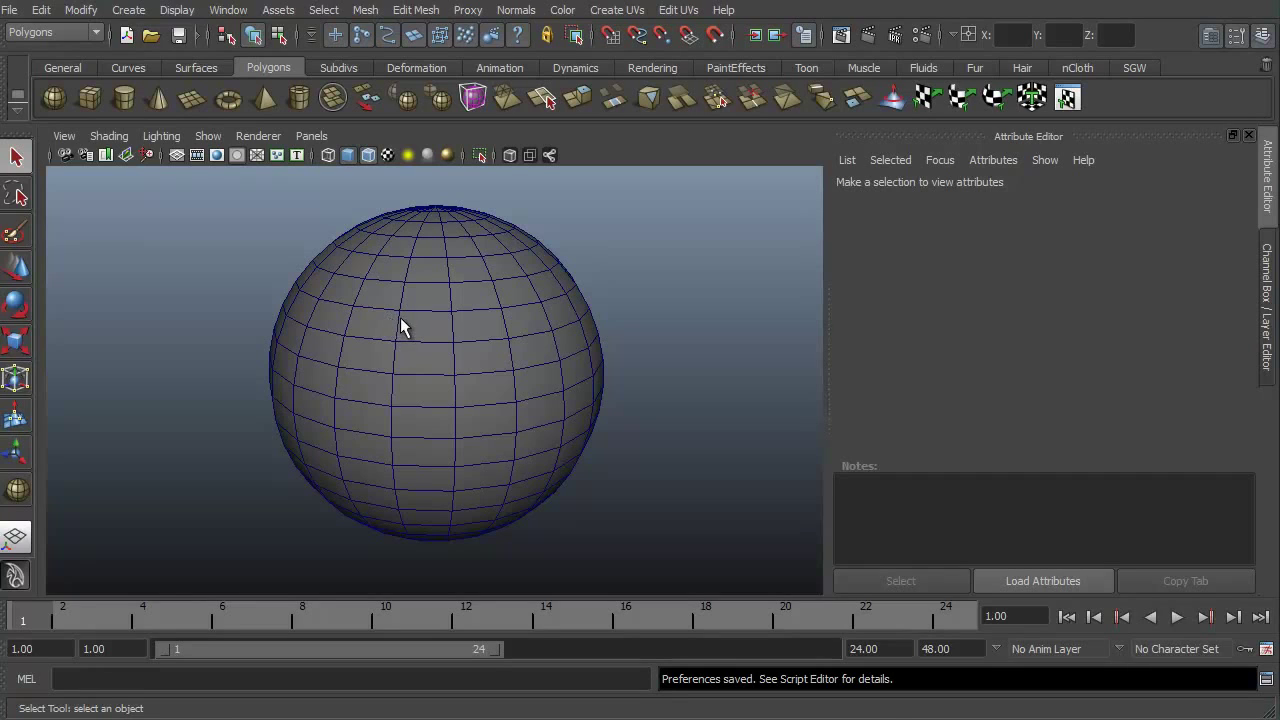
Try the Polygon Cube and Polygon Plane entries of the custom marking menu and draw a plane across the sphere's lower front
key("alt+q")
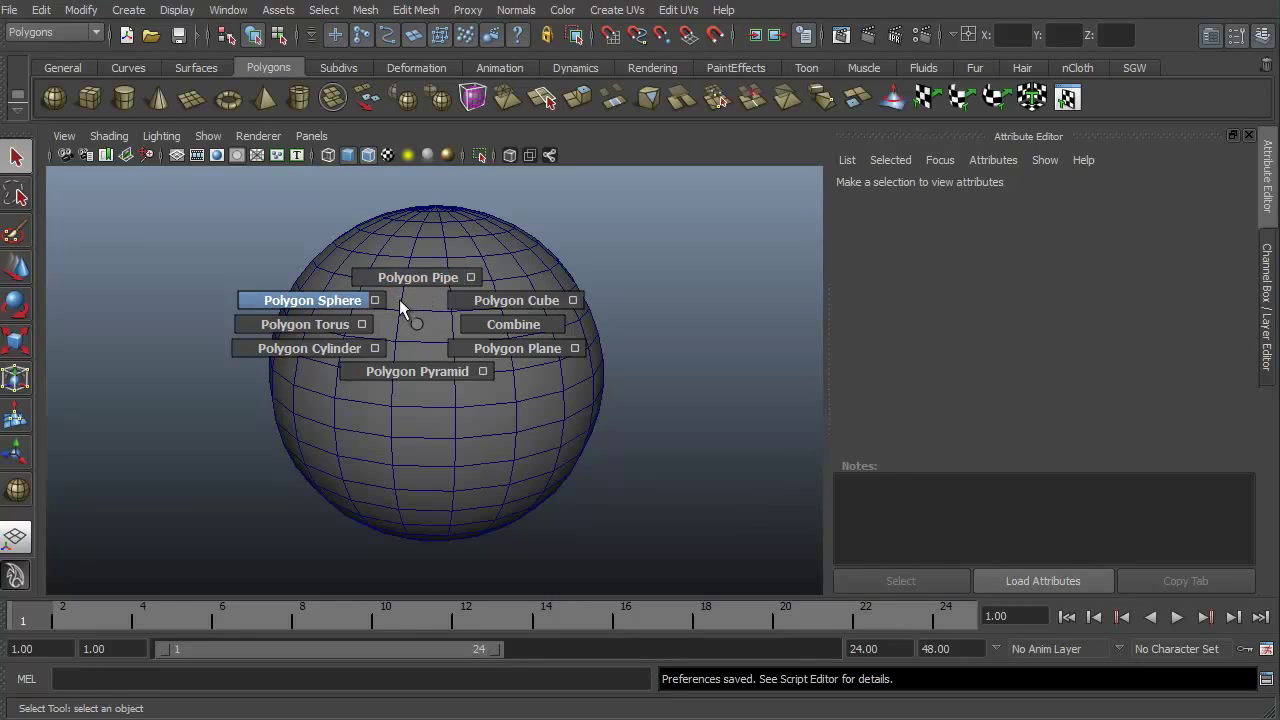
right_click_drag(431, 292, 500, 306)
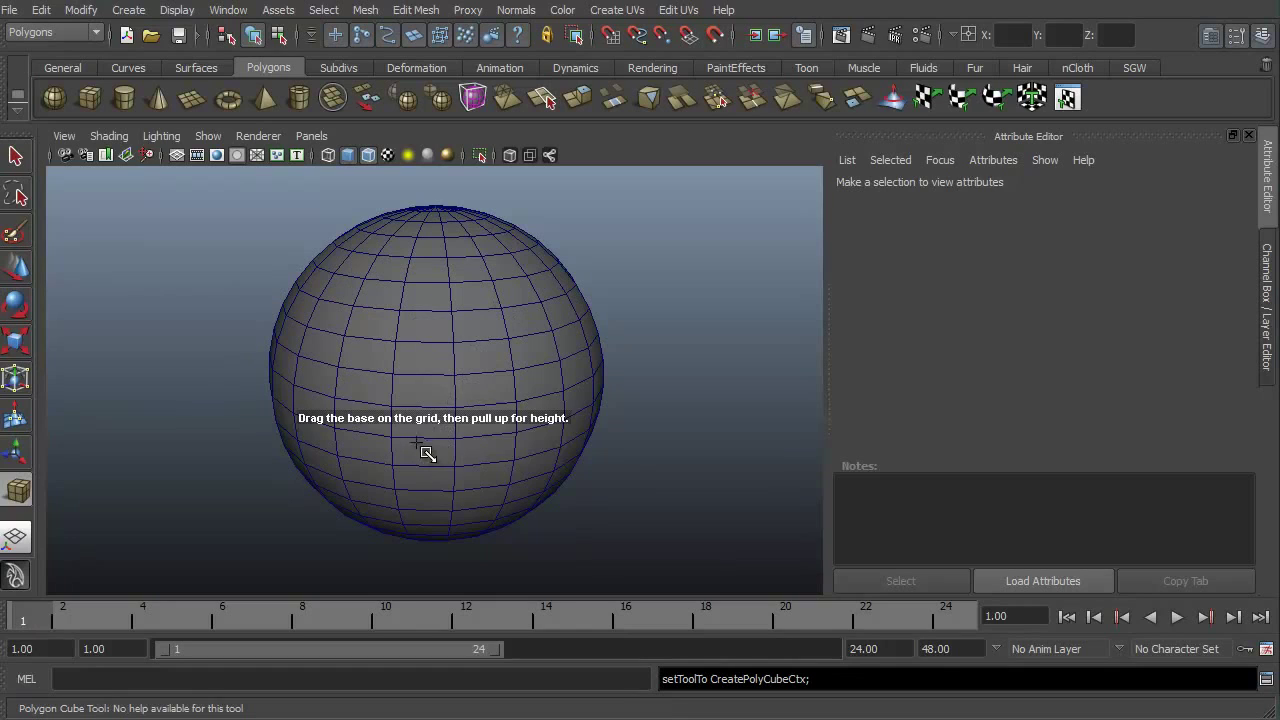
right_click_drag(415, 441, 452, 468, "shift")
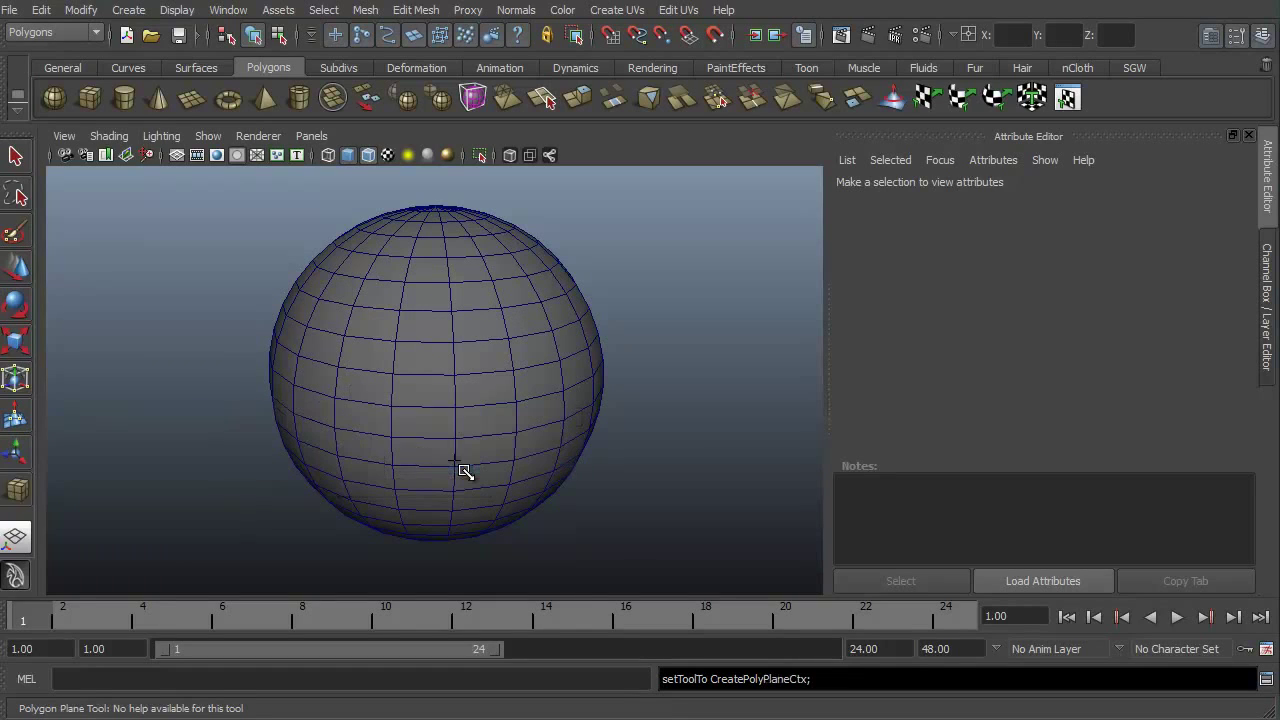
left_click_drag(437, 447, 591, 565)
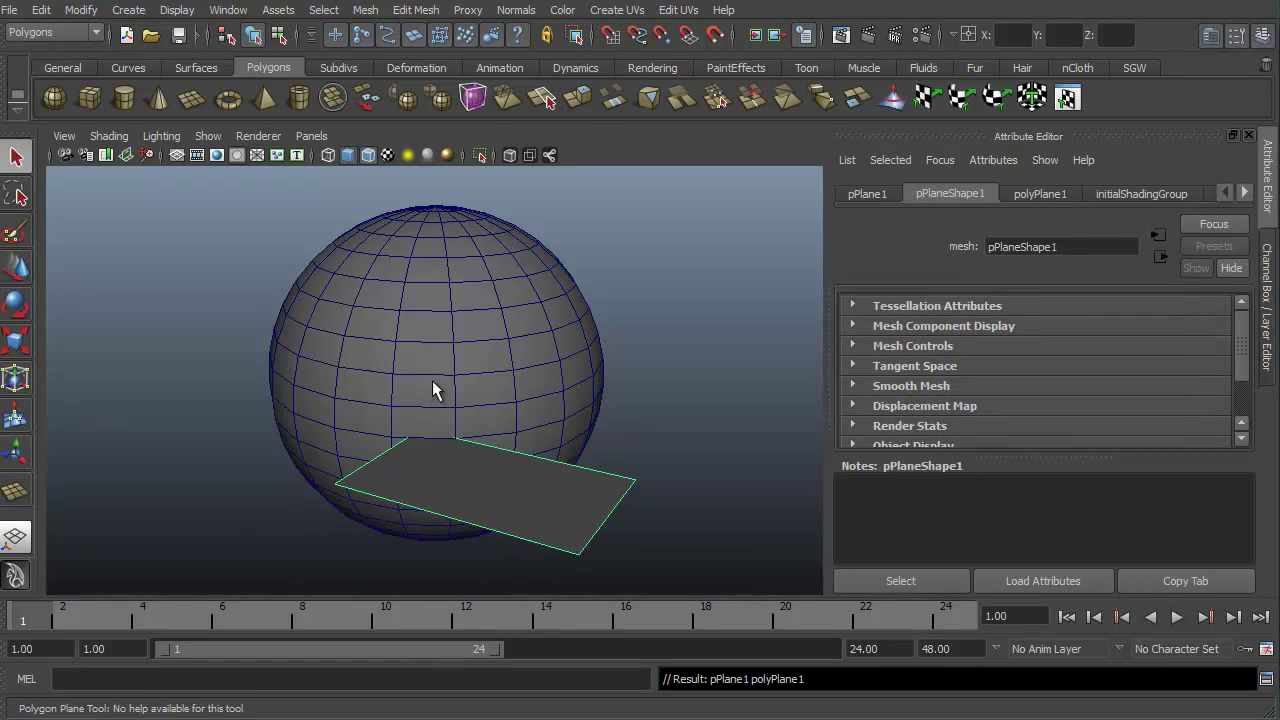
Pick Polygon Pipe from the custom marking menu, draw a tall pipe through the sphere, and view it from farther away
right_click_drag(434, 378, 443, 332, "shift")
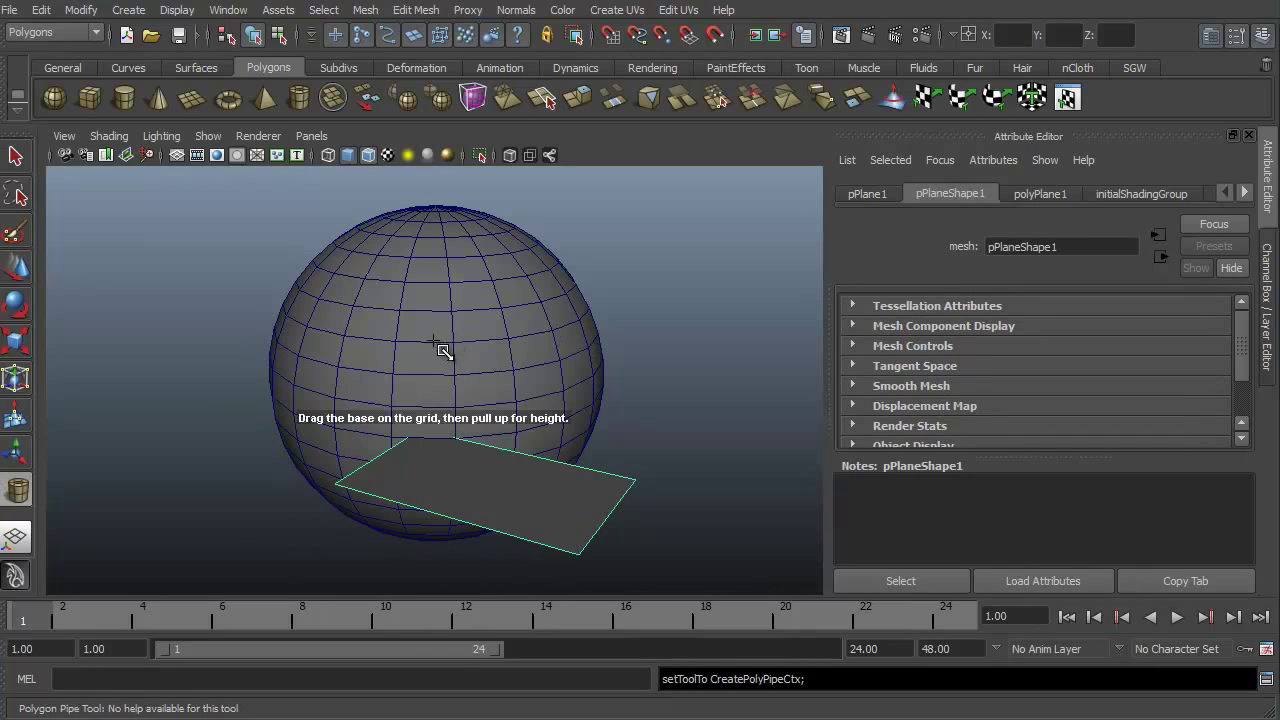
left_click_drag(423, 391, 240, 423)
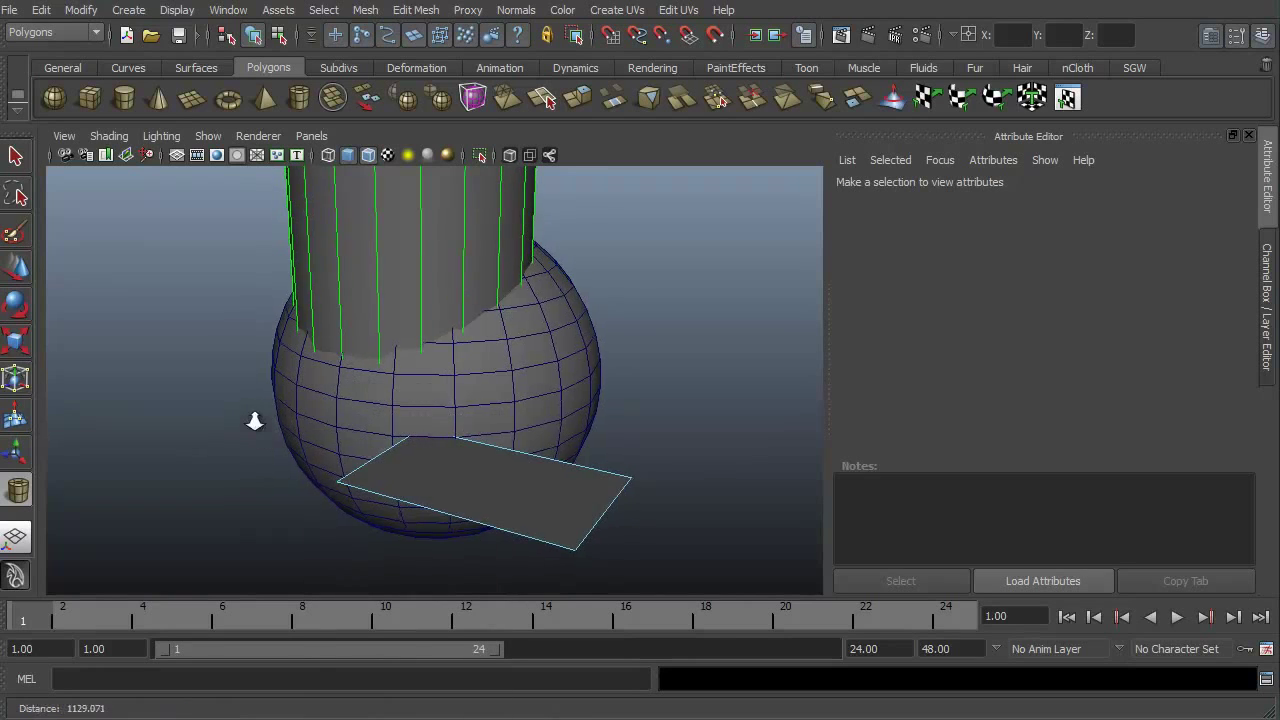
scroll(255, 421, "down", 4)
left_click_drag(286, 326, 280, 443, "alt")
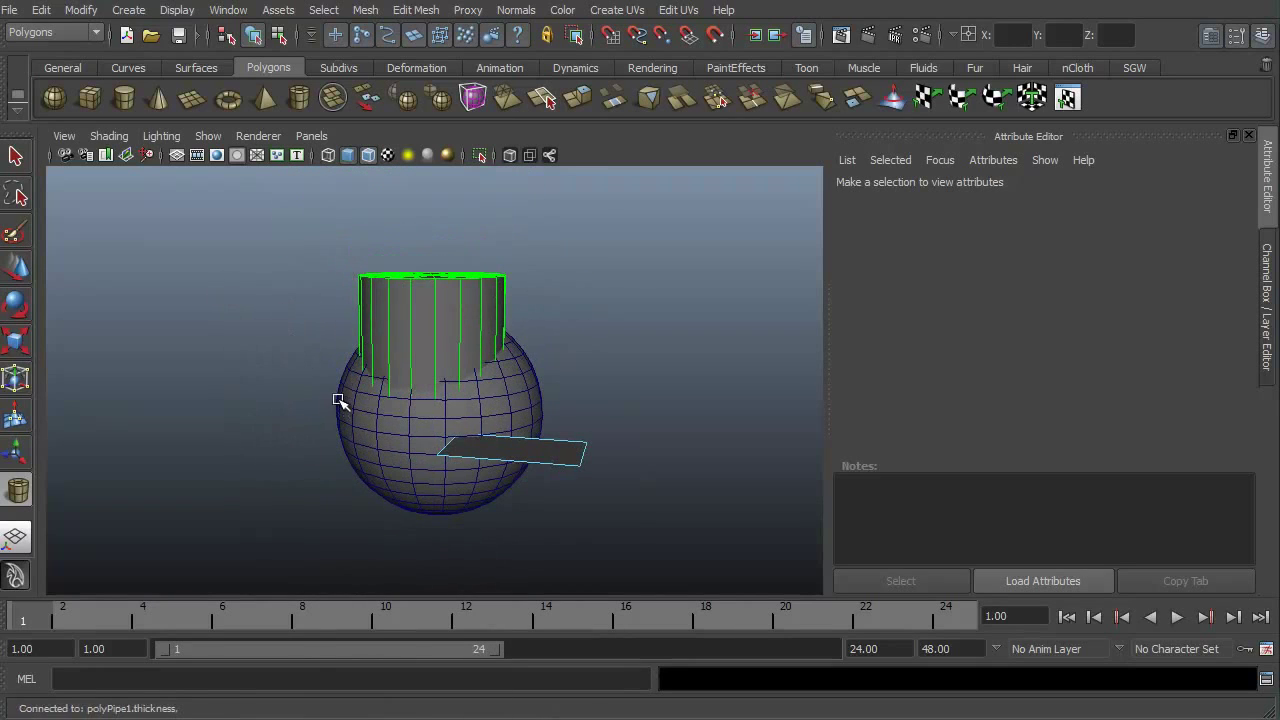
Delete the pipe, the sphere and the plane to empty the scene
key("Delete")
key("q")
left_click(449, 327)
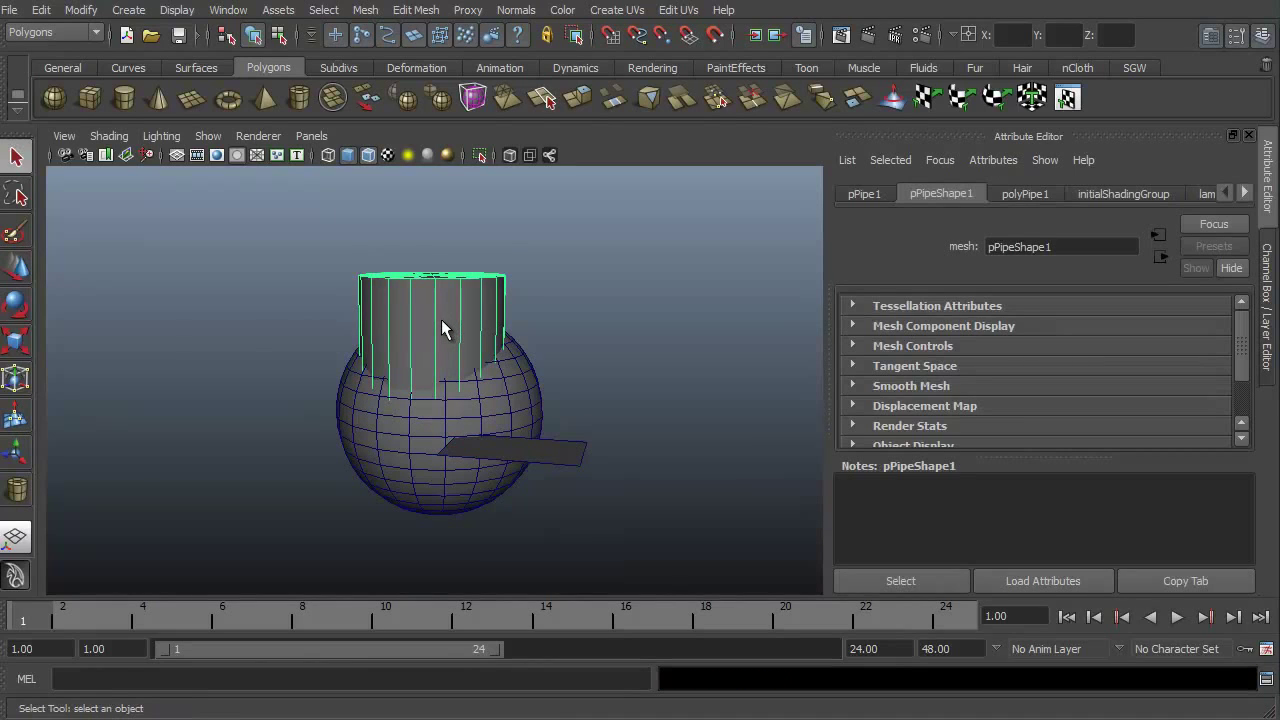
key("F8")
key("Delete")
left_click(420, 369)
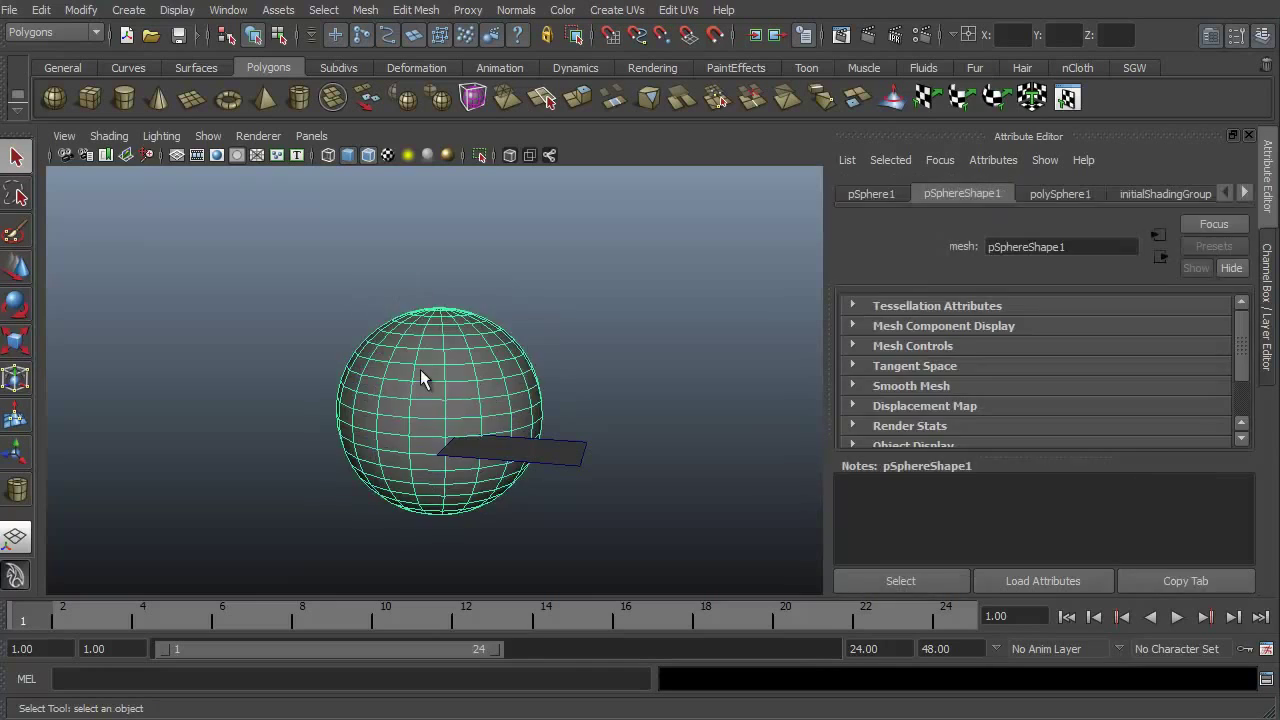
key("Delete")
left_click(472, 448)
key("Delete")
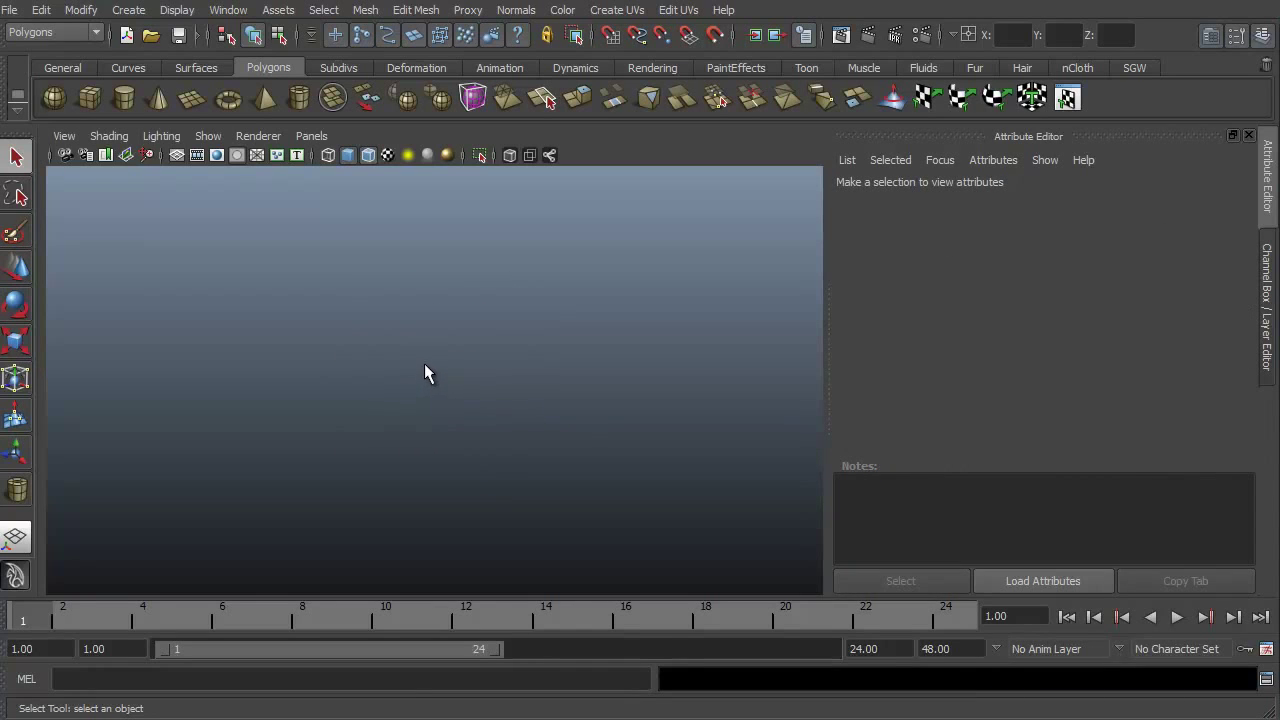
Draw a new upright thick-walled polygon pipe in the empty scene using the custom marking menu
right_click_drag(424, 363, 425, 322, "shift")
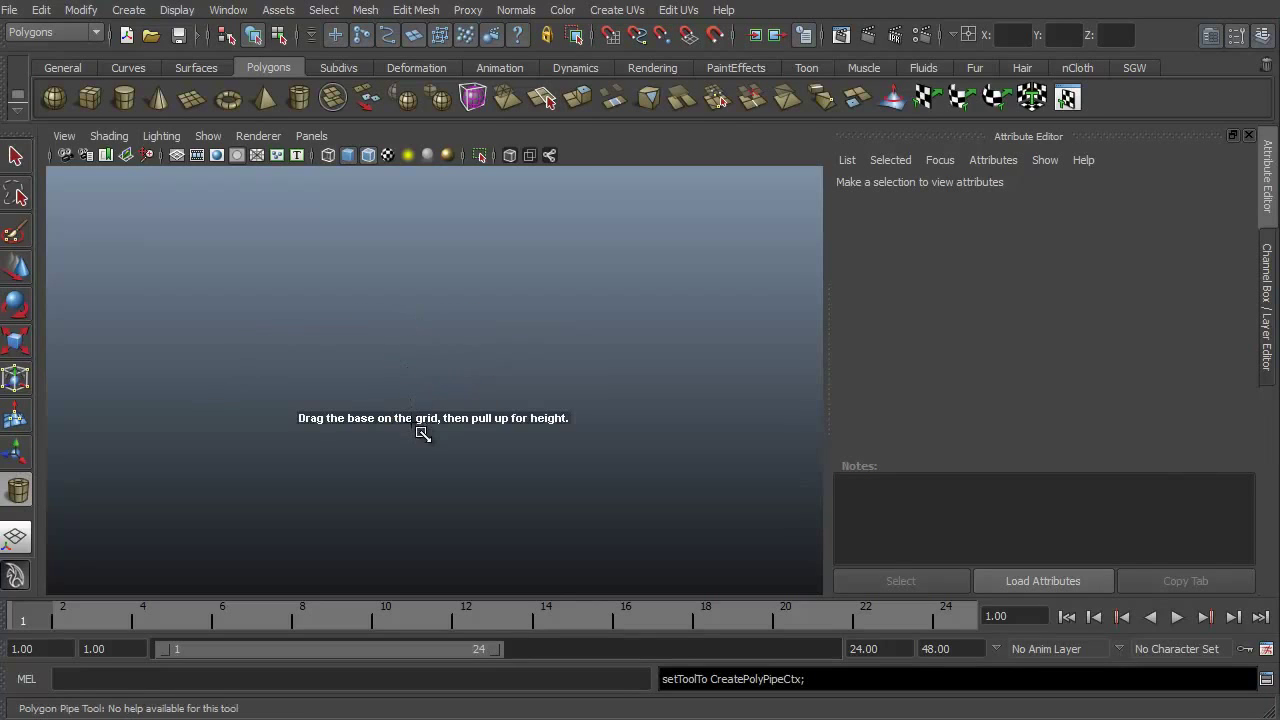
left_click_drag(408, 428, 463, 343)
mouse_move(270, 428)
left_mouse_down("alt")
mouse_move(251, 446)
mouse_move(231, 403)
mouse_move(273, 405)
mouse_move(265, 415)
left_mouse_up("alt")
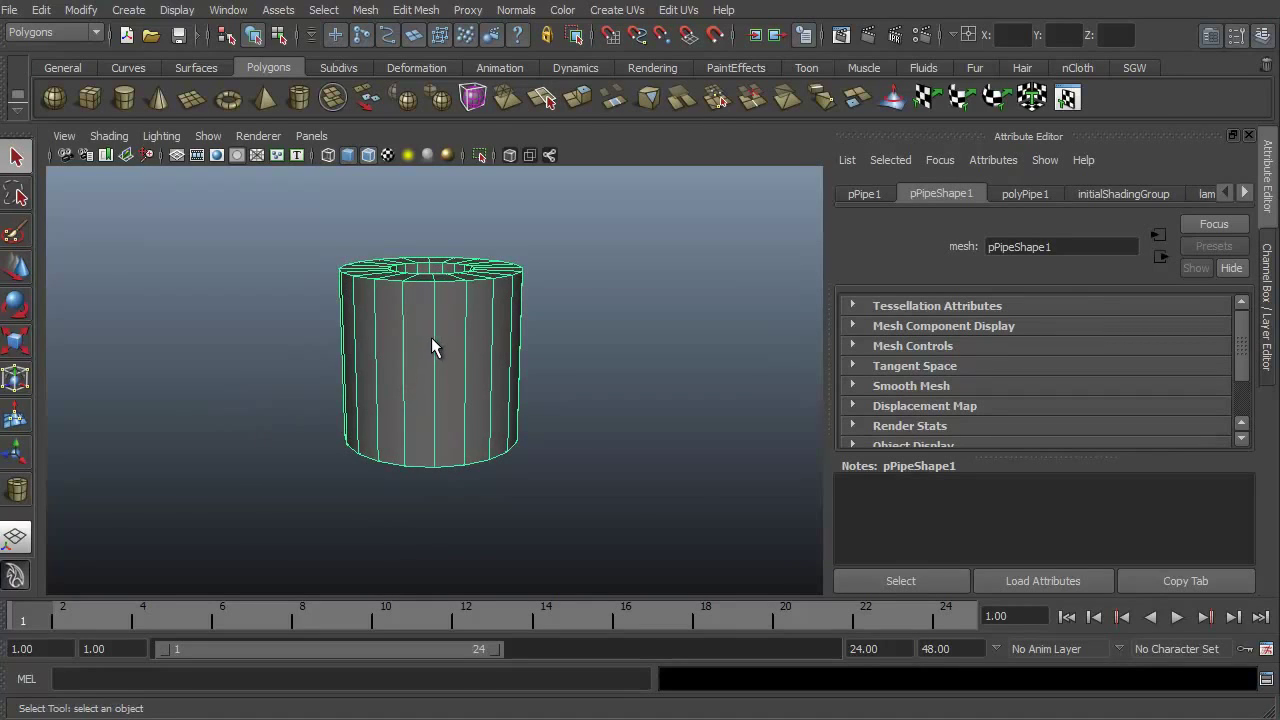
Bring up the custom marking menu over the pipe and activate its Polygon Cube tool
key("space")
right_click(436, 329)
right_click_drag(438, 329, 462, 320, "shift")
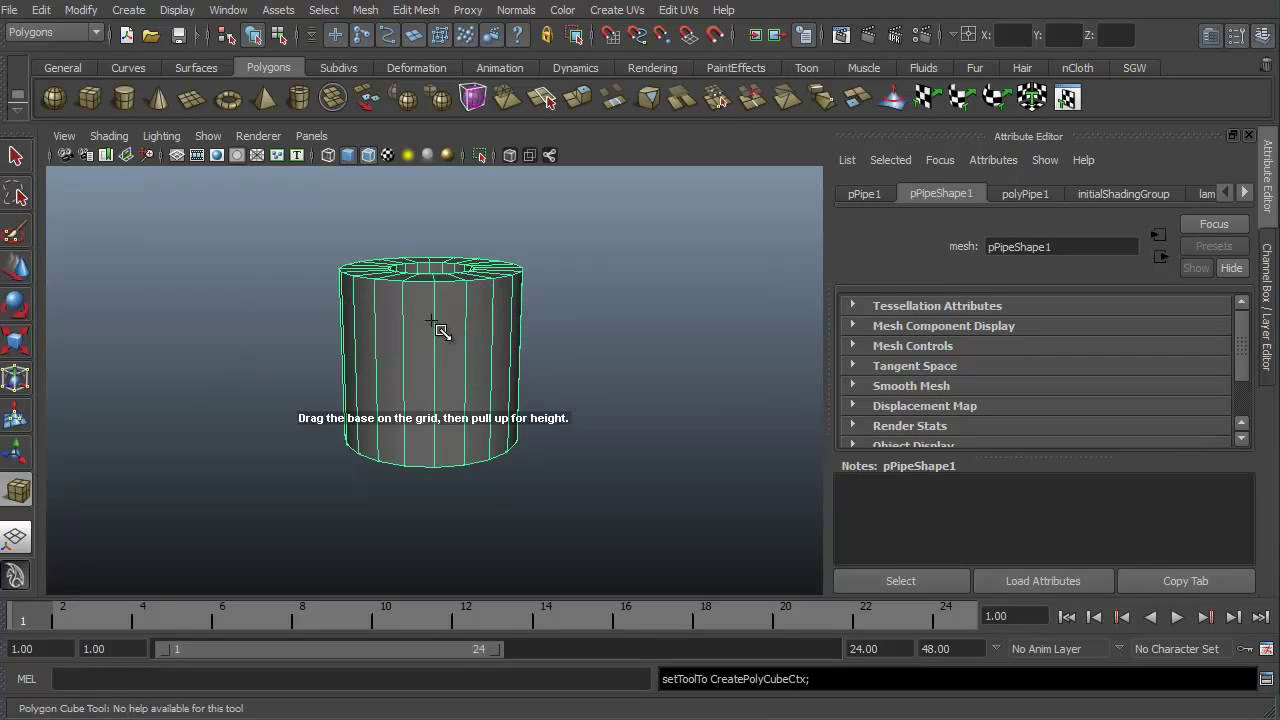
Delete the Demotest marking menu in the Marking Menu Editor without making a backup, and close the editor
left_click(228, 11)
mouse_move(261, 117)
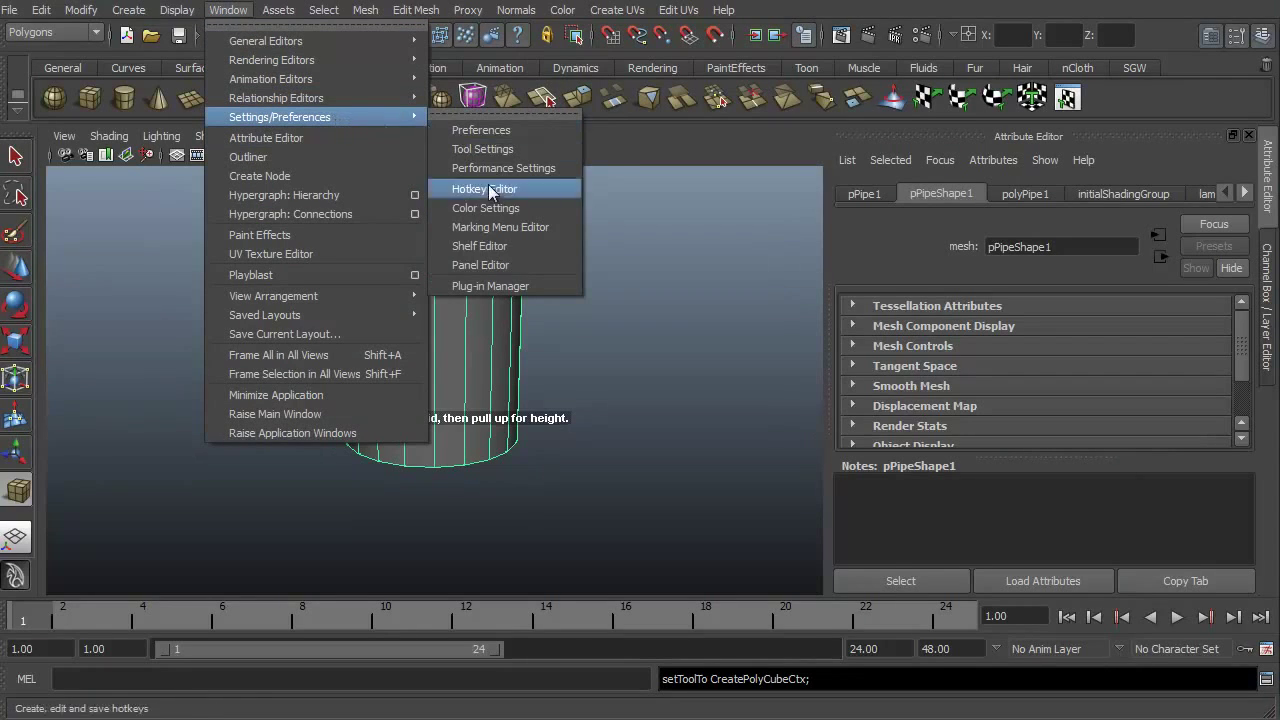
left_click(500, 227)
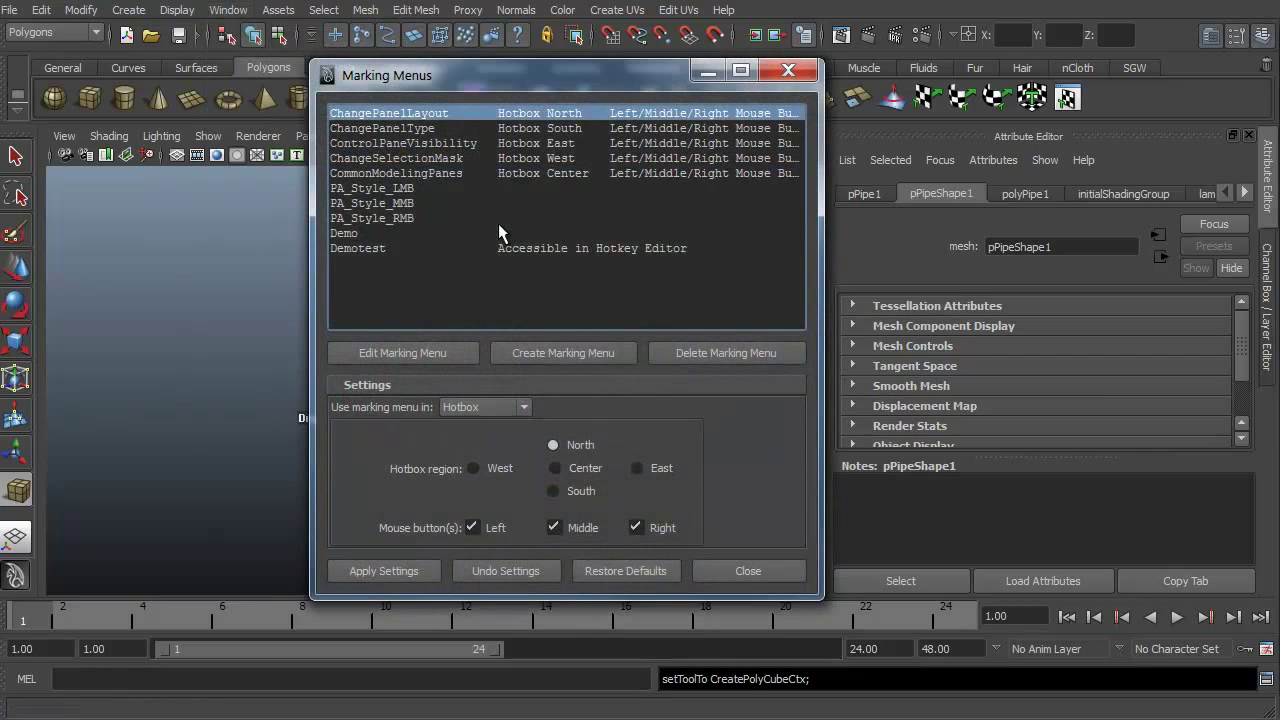
left_click(368, 251)
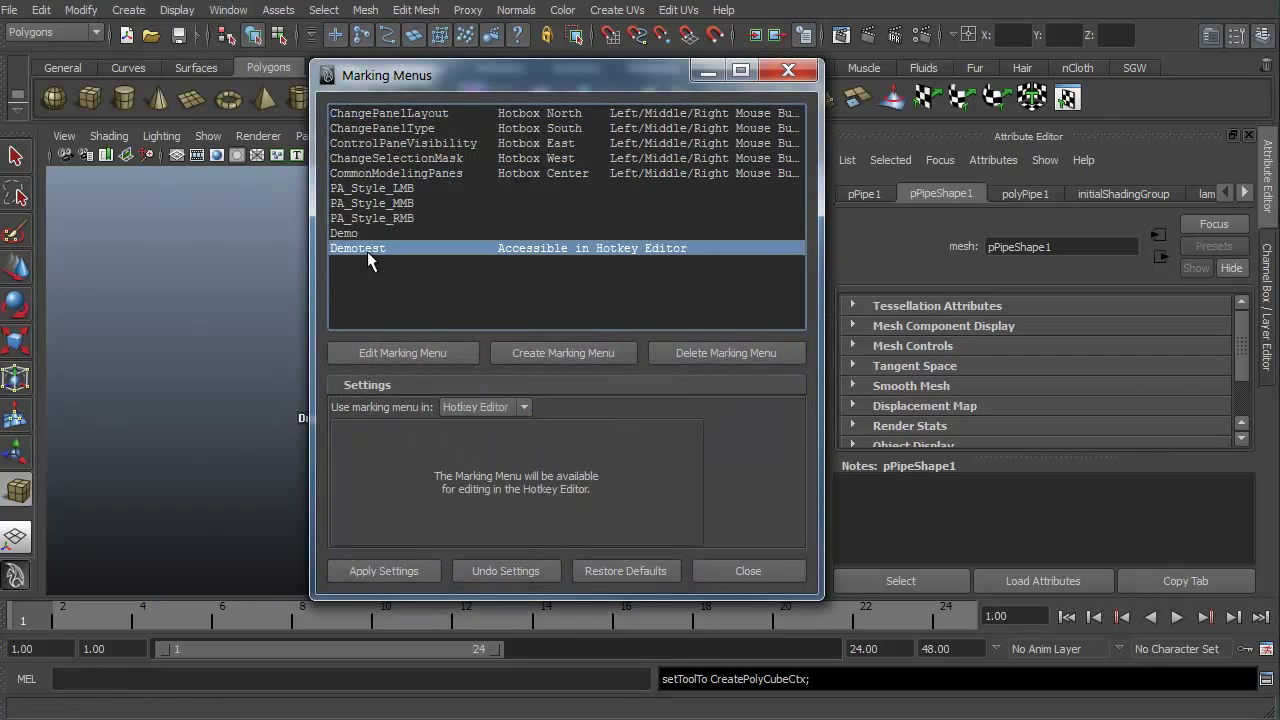
left_click(703, 353)
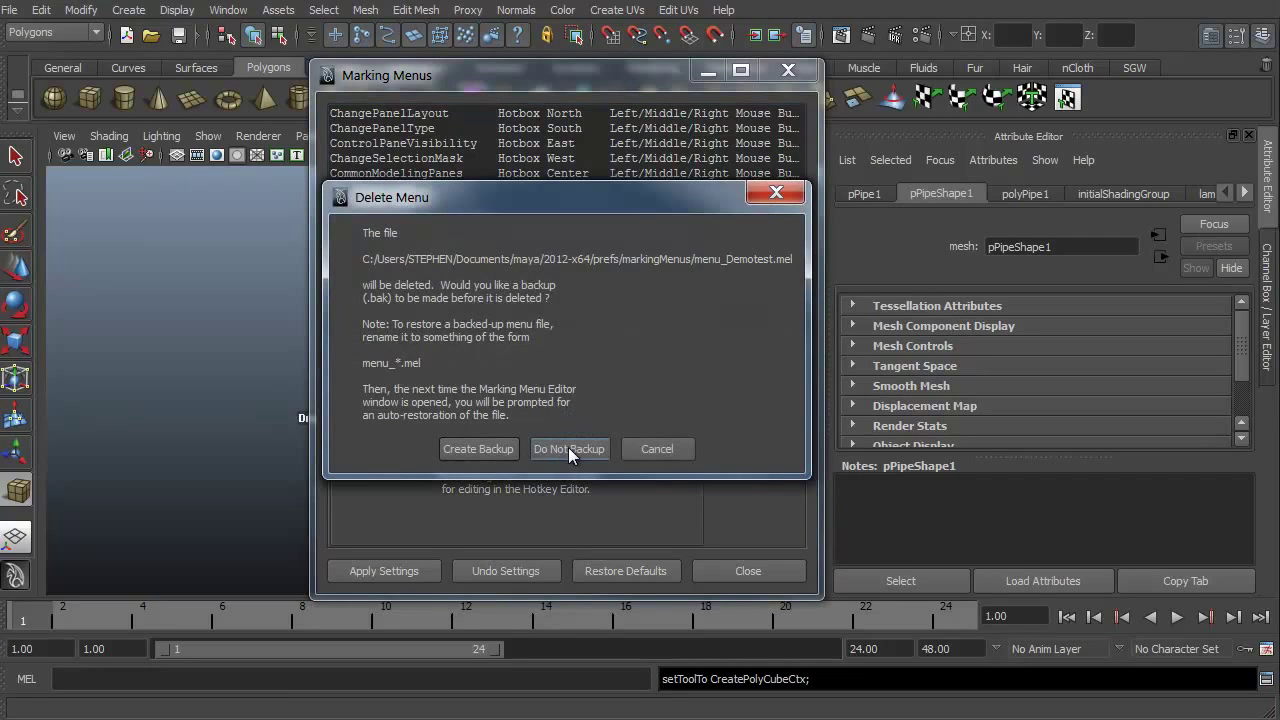
left_click(568, 449)
left_click(720, 572)
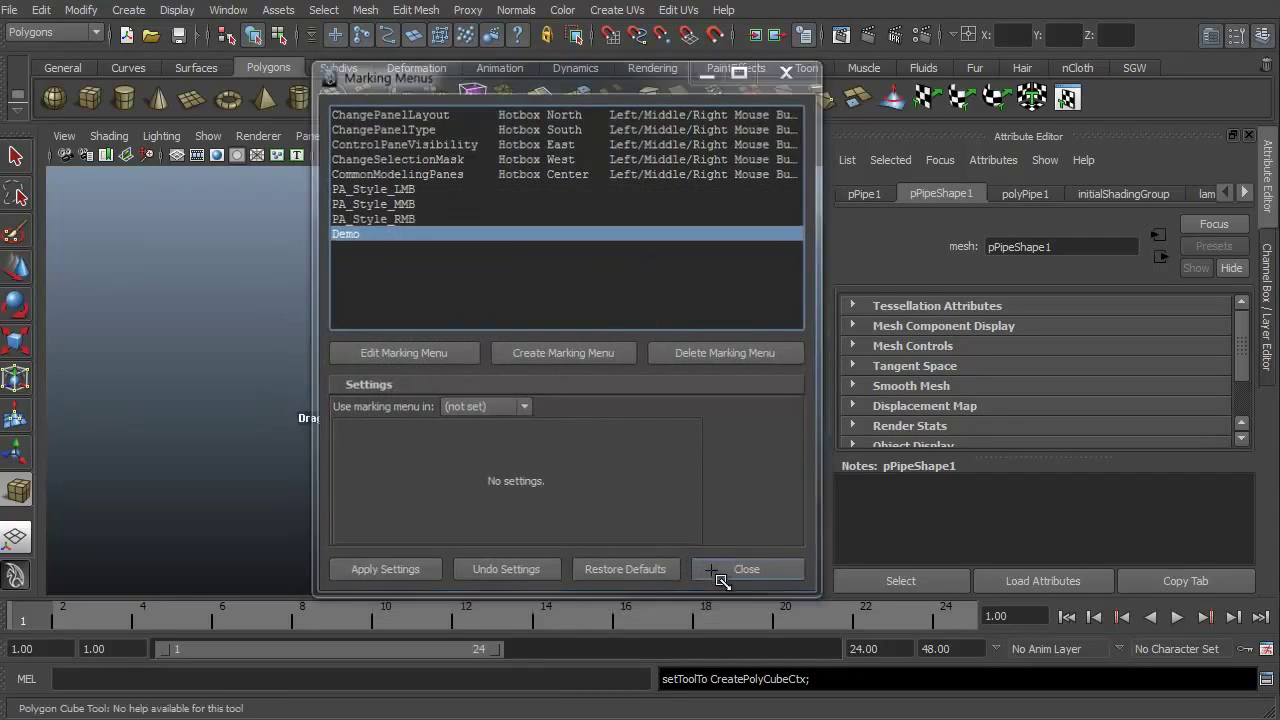